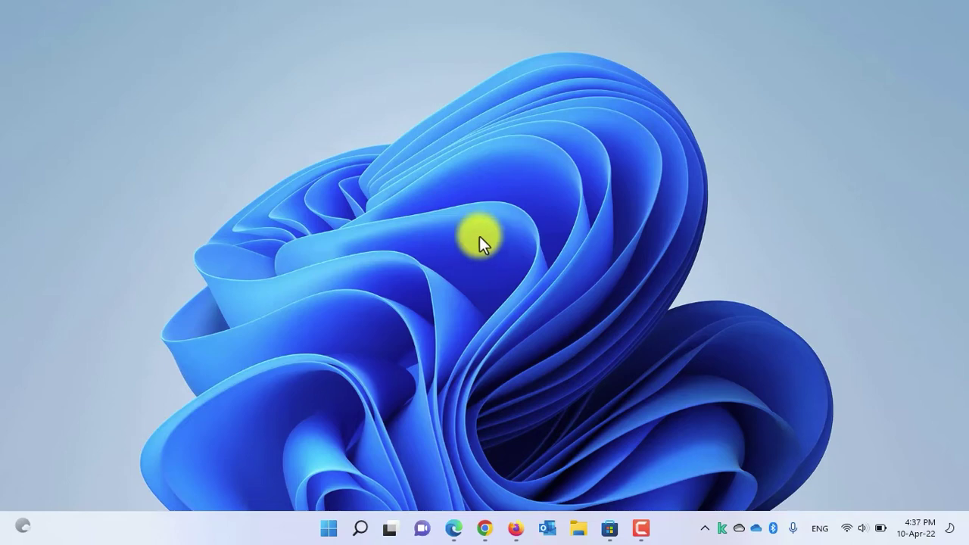
Open Firefox, dismiss its update notice, and minimize the Firefox window
{"action": "left_click", "coordinate": [519, 530]}
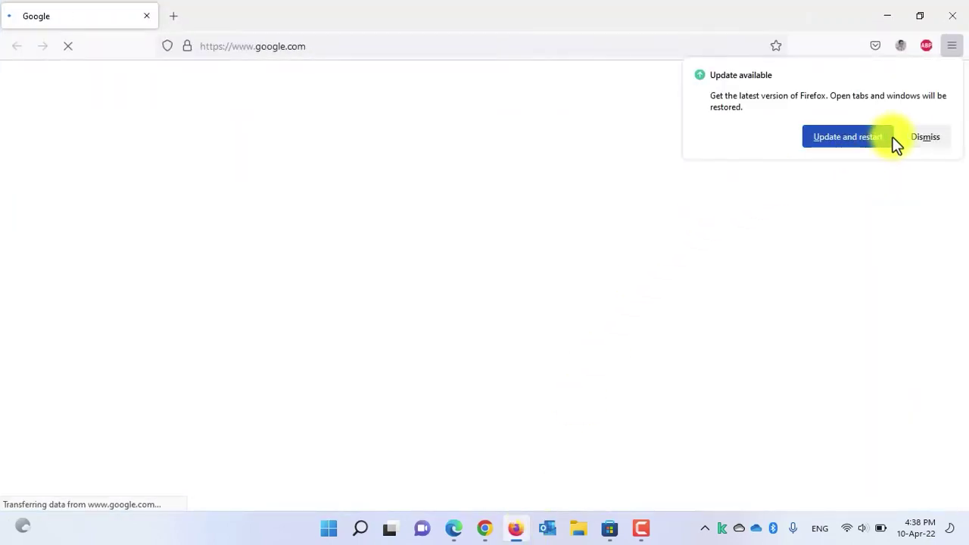
{"action": "left_click", "coordinate": [914, 137]}
{"action": "mouse_move", "coordinate": [923, 23]}
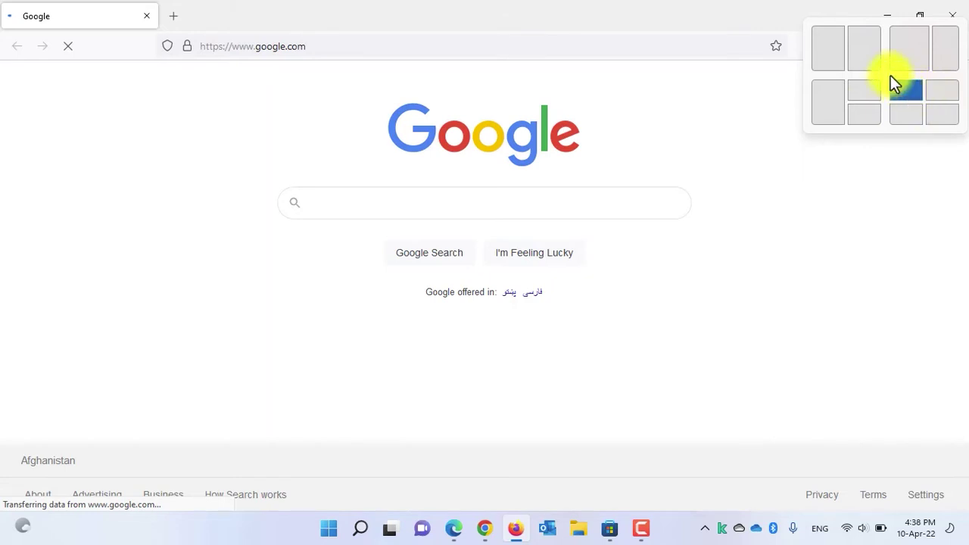
{"action": "left_click", "coordinate": [886, 23]}
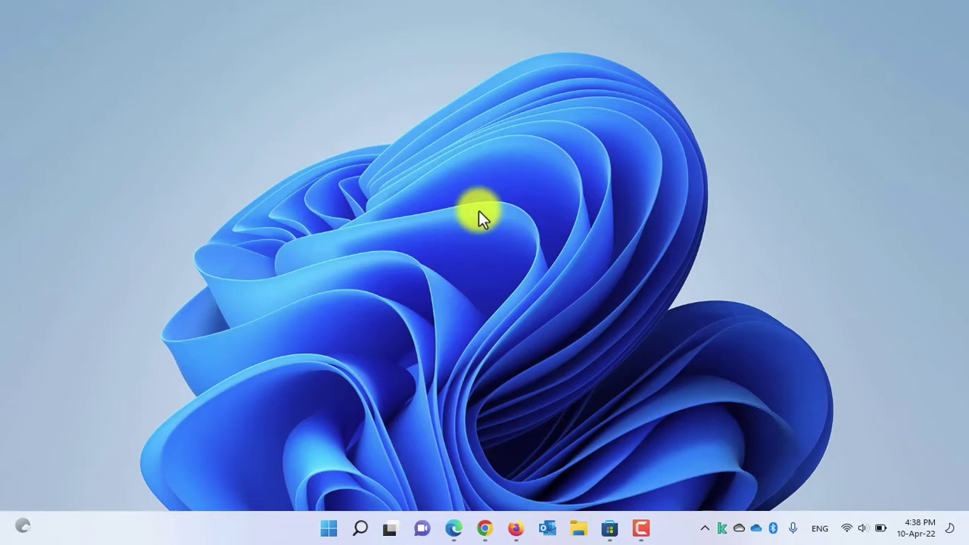
Search the Microsoft Store for 'powertoys', install Microsoft PowerToys, and minimize the Store
{"action": "left_click", "coordinate": [611, 528]}
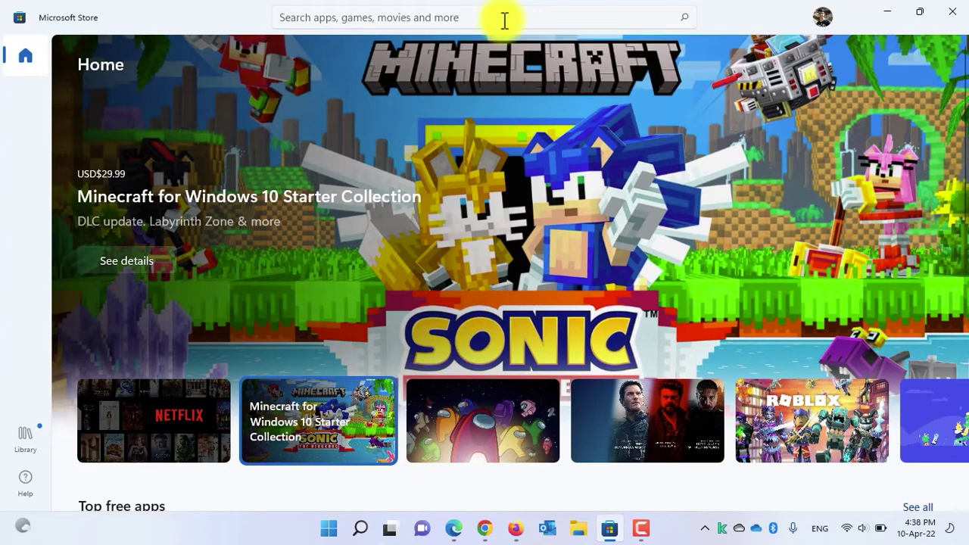
{"action": "left_click", "coordinate": [504, 18]}
{"action": "type", "text": "powertoys"}
{"action": "key", "text": "Return"}
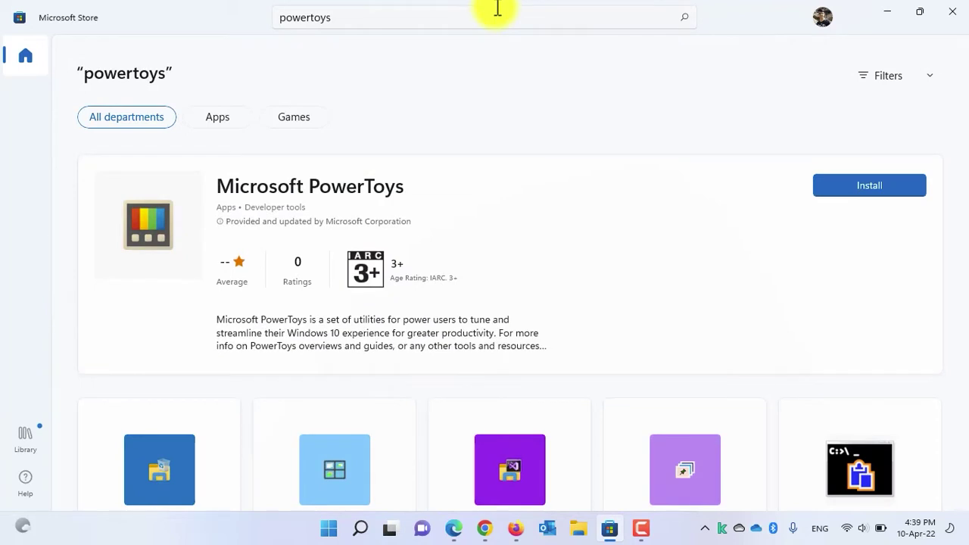
{"action": "left_click", "coordinate": [317, 187]}
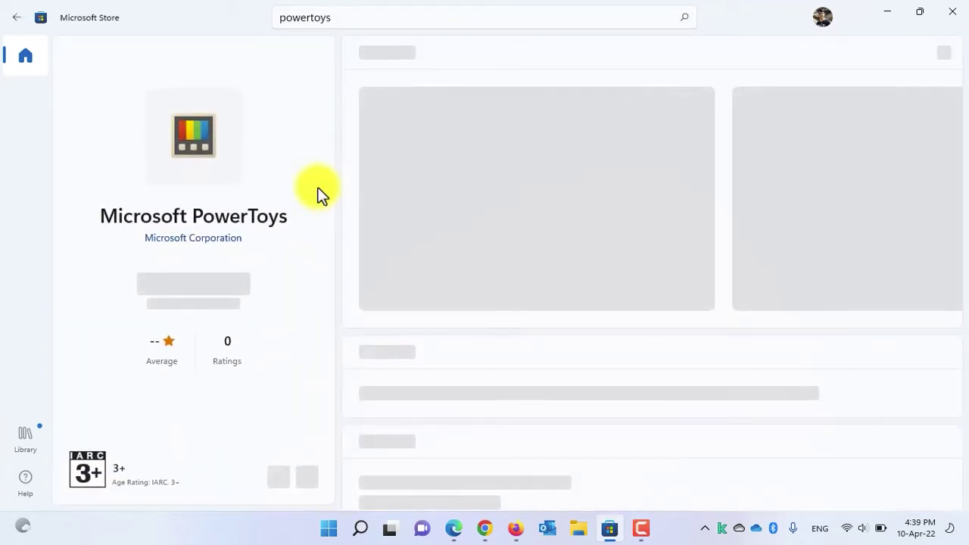
{"action": "left_click", "coordinate": [189, 286]}
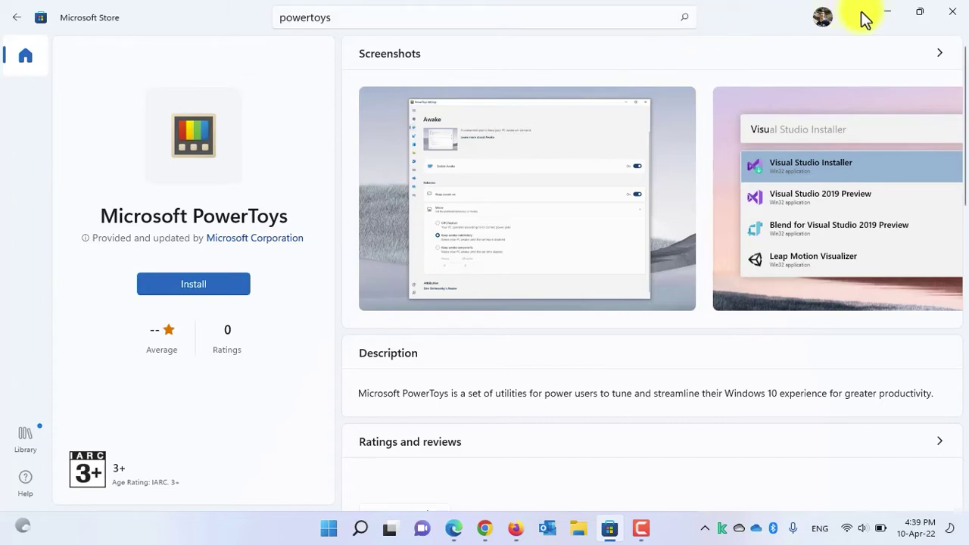
{"action": "left_click", "coordinate": [889, 14]}
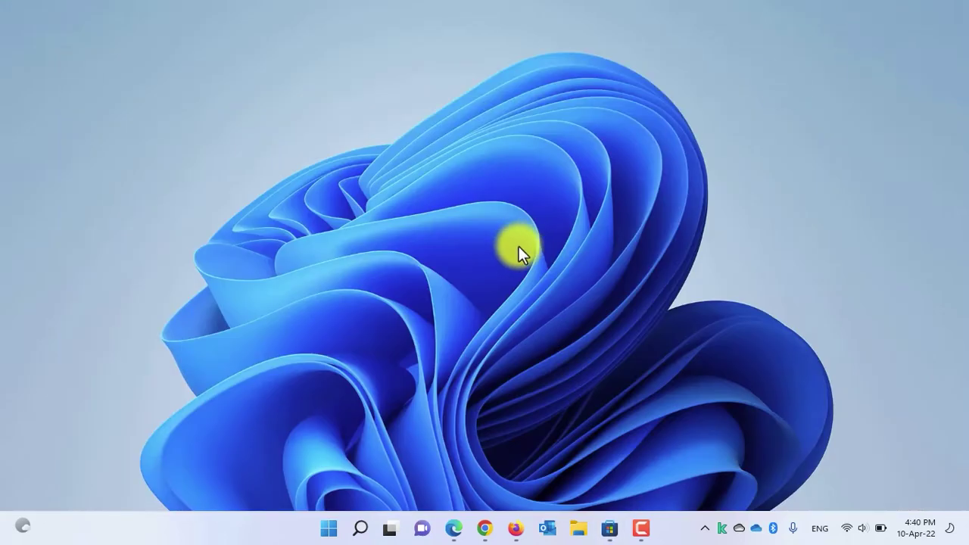
Launch PowerToys from a Start search for 'power', restart it as administrator, and maximize Settings
{"action": "left_click", "coordinate": [330, 530]}
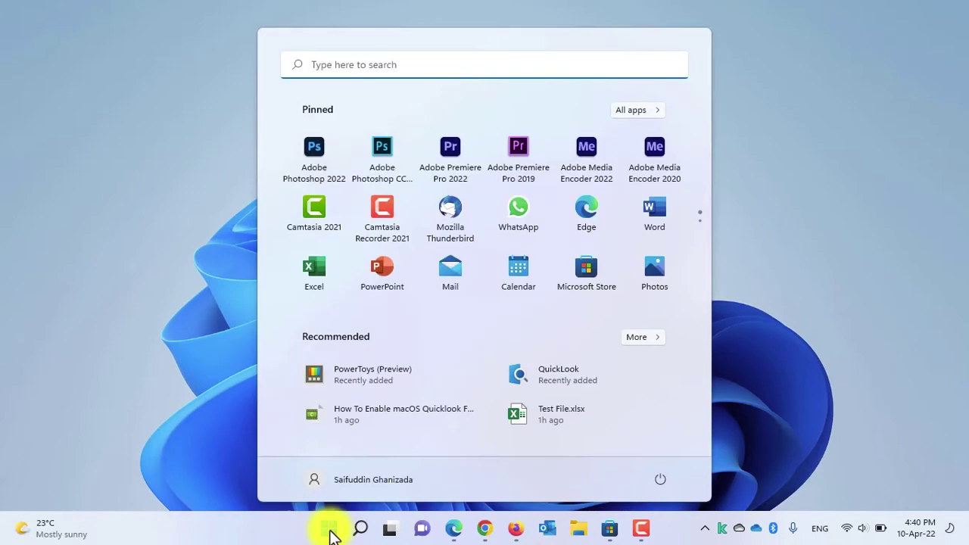
{"action": "type", "text": "power"}
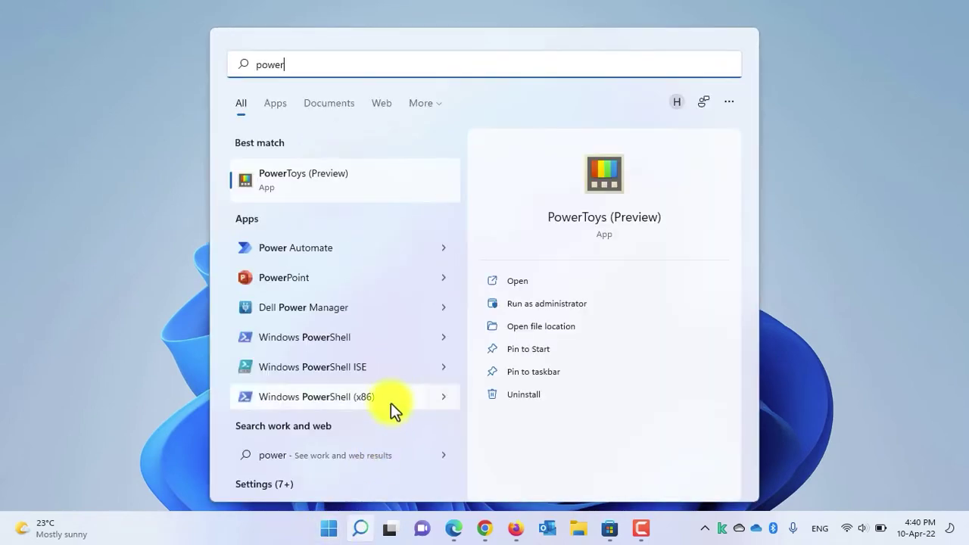
{"action": "left_click", "coordinate": [511, 281]}
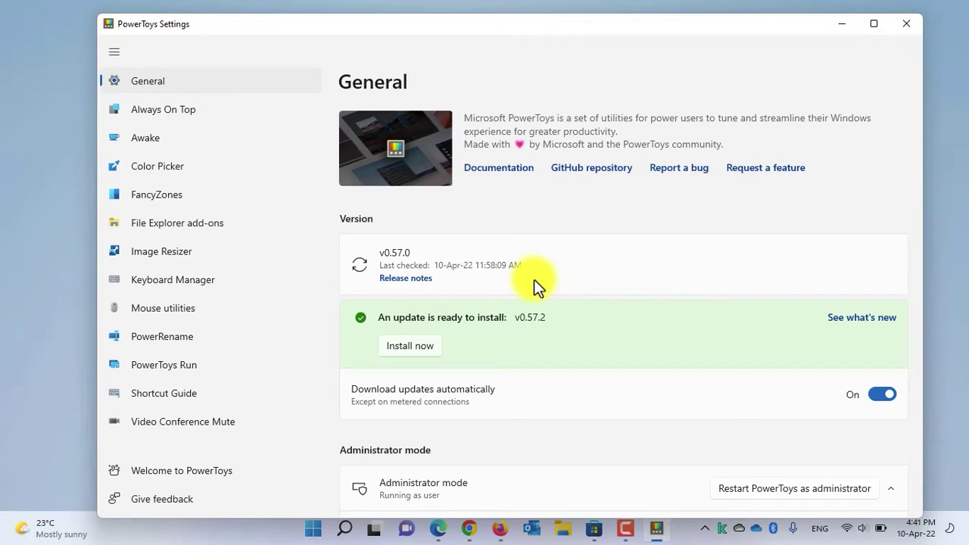
{"action": "scroll", "coordinate": [534, 280], "scroll_direction": "down", "scroll_amount": 3}
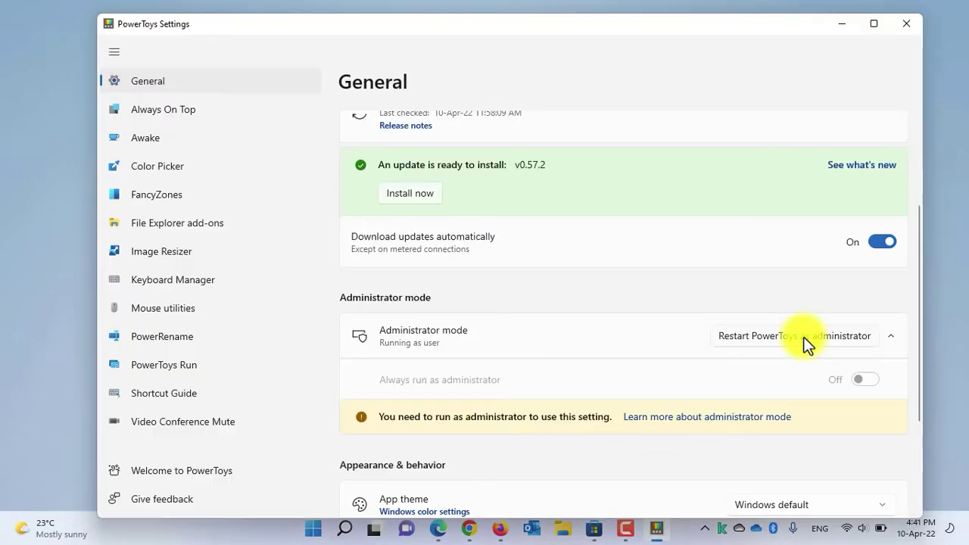
{"action": "left_click", "coordinate": [804, 337]}
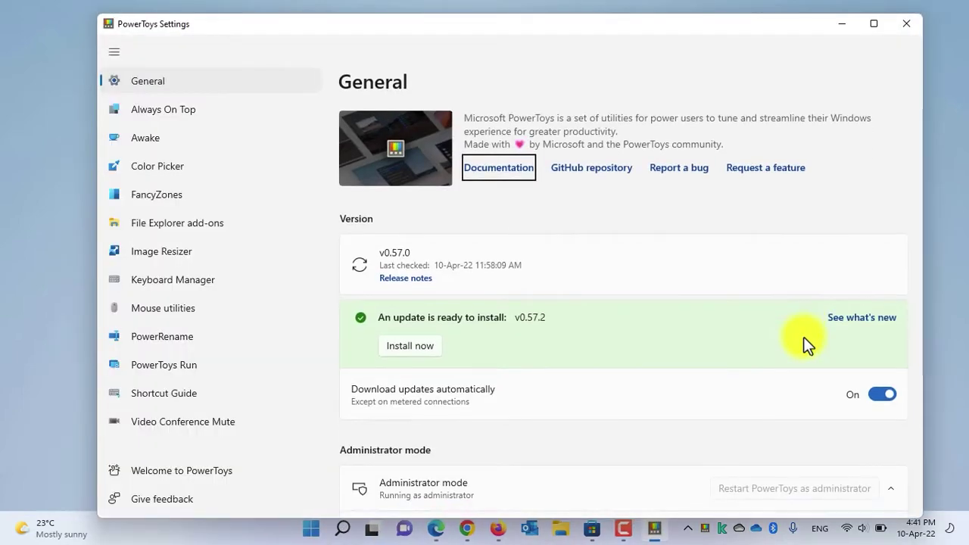
{"action": "left_click", "coordinate": [876, 27]}
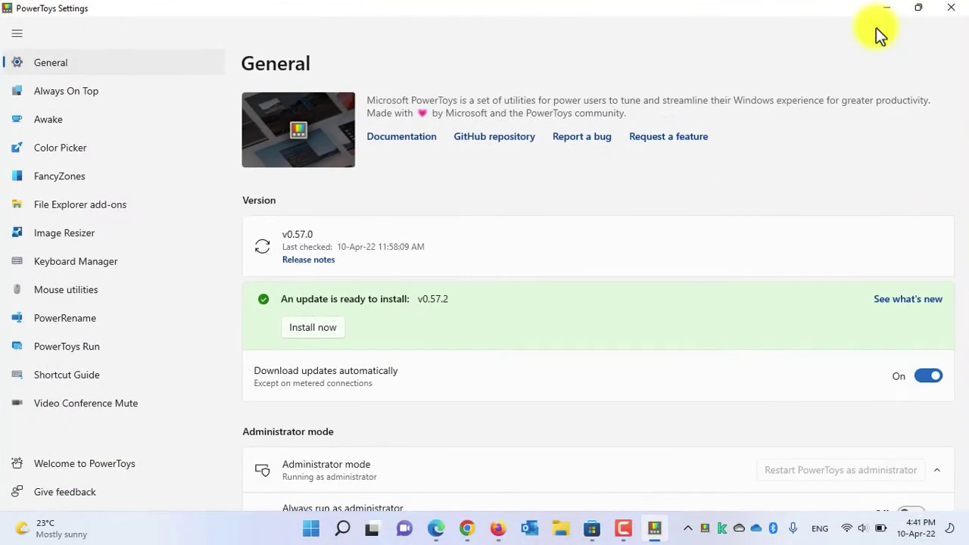
Open the FancyZones page, switch Enable FancyZones off and back on, and review its options
{"action": "left_click", "coordinate": [165, 179]}
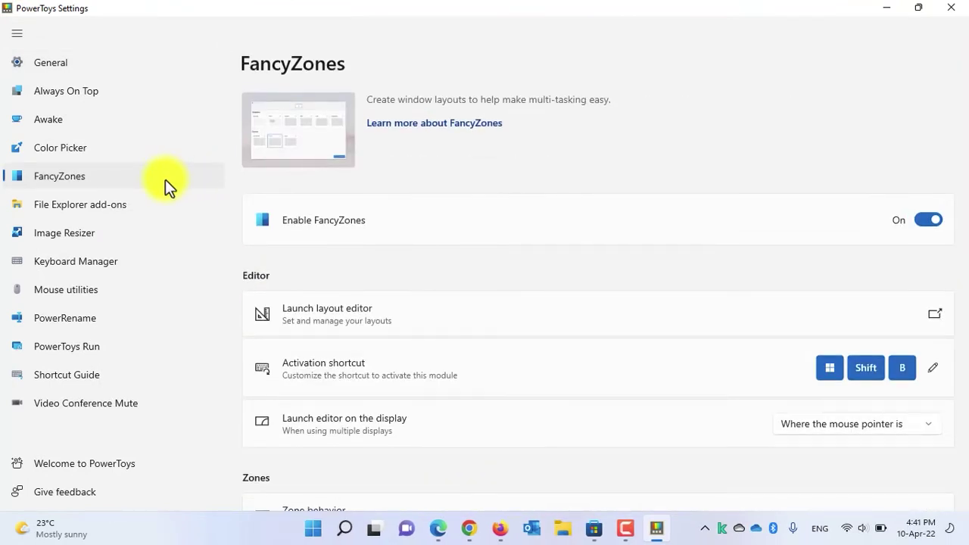
{"action": "left_click", "coordinate": [923, 223]}
{"action": "left_click", "coordinate": [922, 223]}
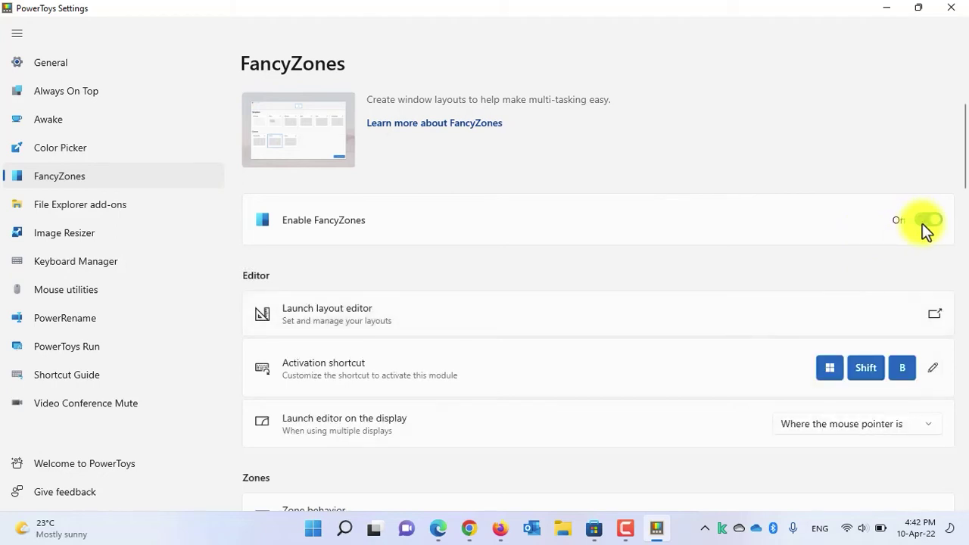
{"action": "scroll", "coordinate": [757, 294], "scroll_direction": "down", "scroll_amount": 15}
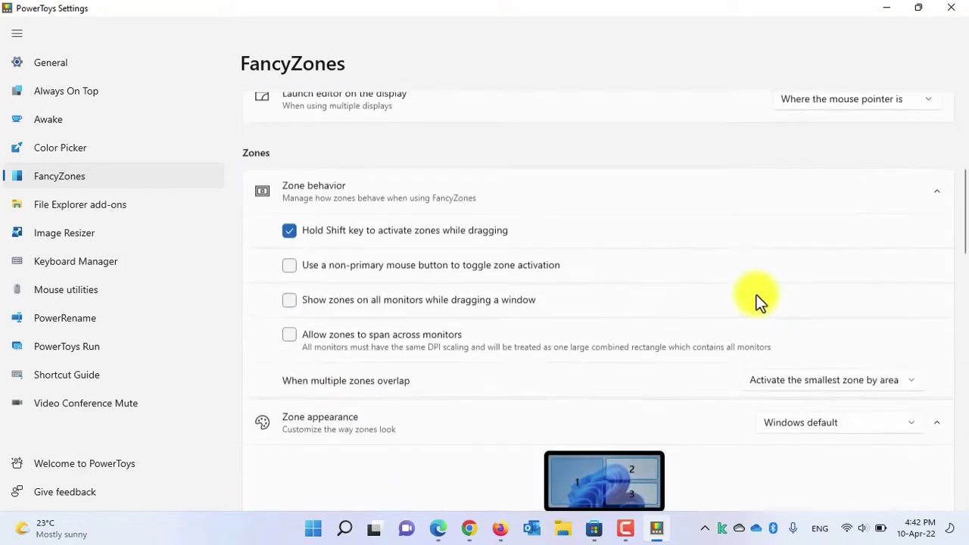
{"action": "scroll", "coordinate": [755, 296], "scroll_direction": "down", "scroll_amount": 5}
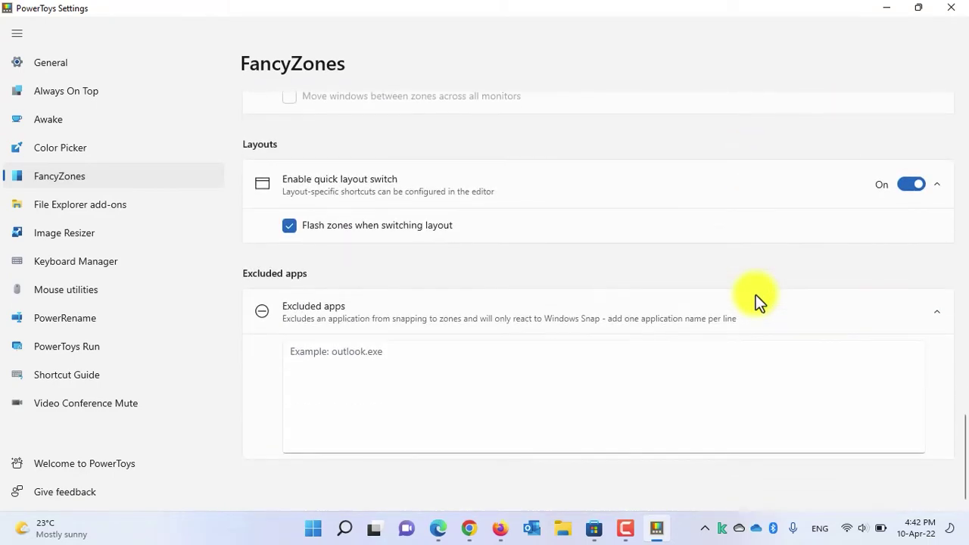
{"action": "scroll", "coordinate": [756, 296], "scroll_direction": "up", "scroll_amount": 4}
{"action": "scroll", "coordinate": [755, 295], "scroll_direction": "up", "scroll_amount": 10}
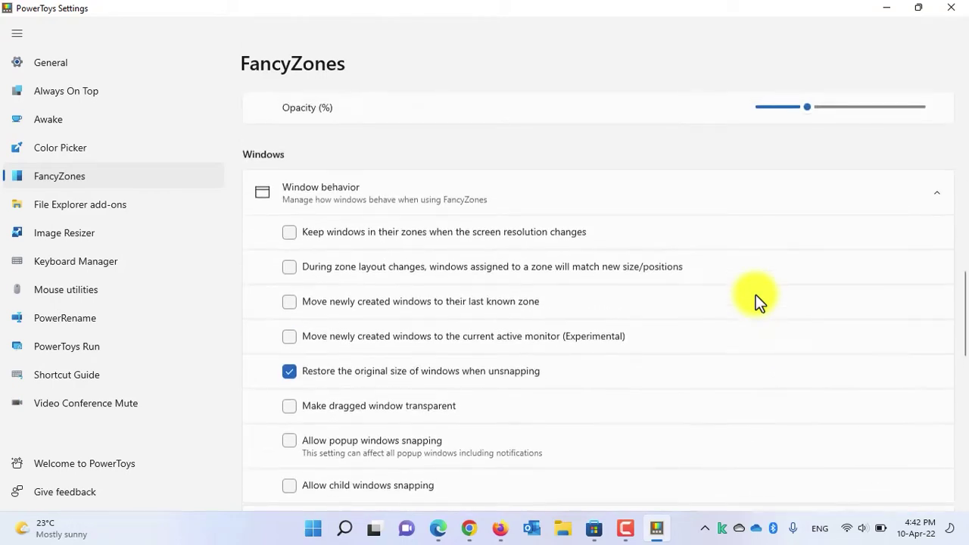
{"action": "scroll", "coordinate": [756, 295], "scroll_direction": "up", "scroll_amount": 4}
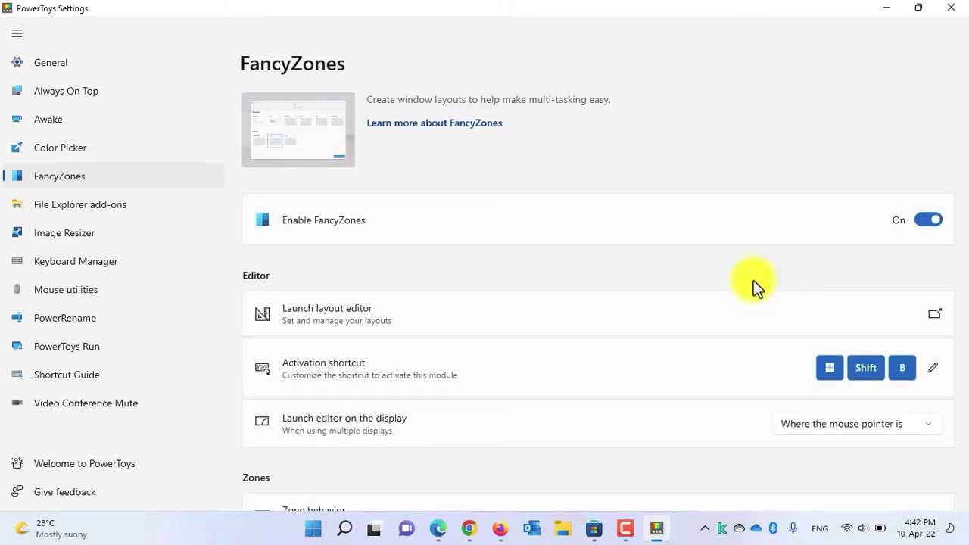
Launch the layout editor and create a new Grid layout named 'Snap Layout 1'
{"action": "left_click", "coordinate": [936, 314]}
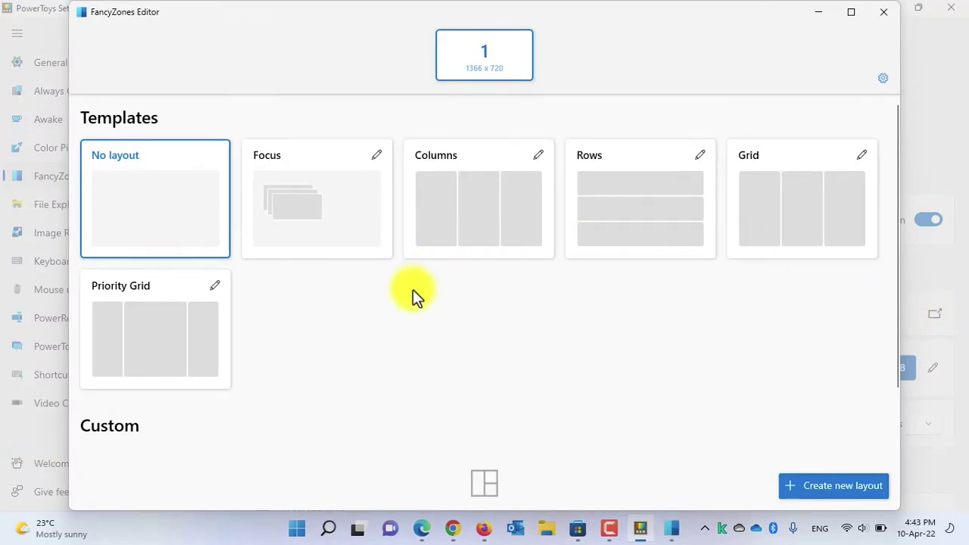
{"action": "left_click", "coordinate": [831, 489]}
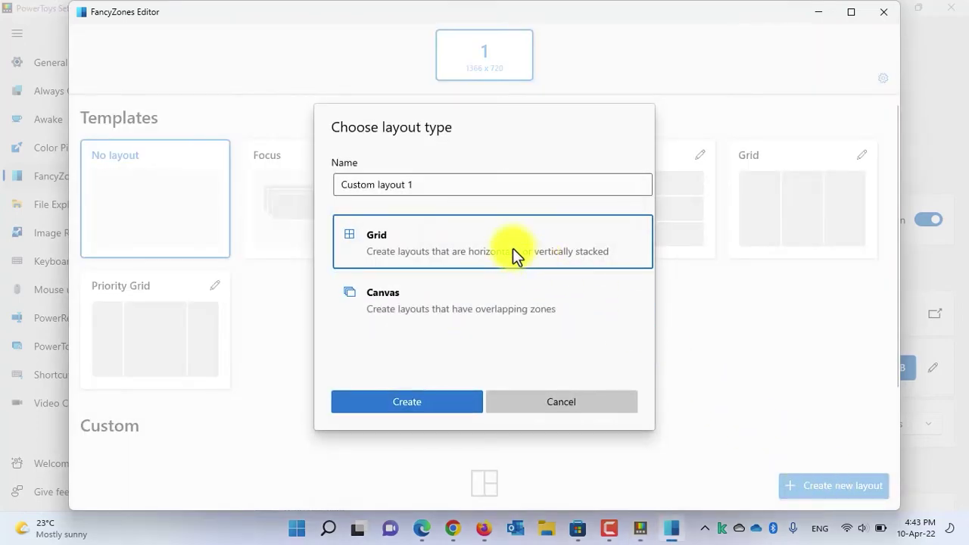
{"action": "left_click", "coordinate": [476, 183]}
{"action": "key", "text": "ctrl+a"}
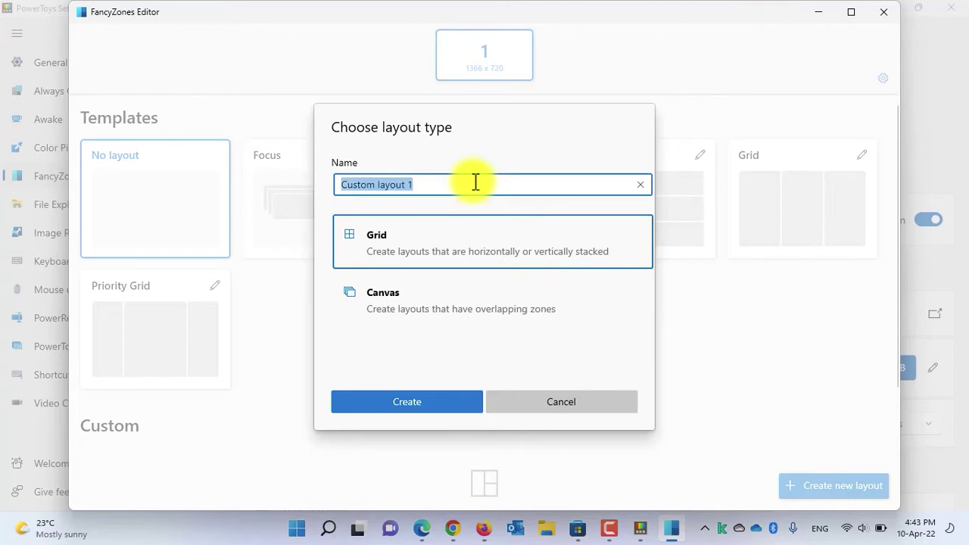
{"action": "type", "text": "Snap Layout 1"}
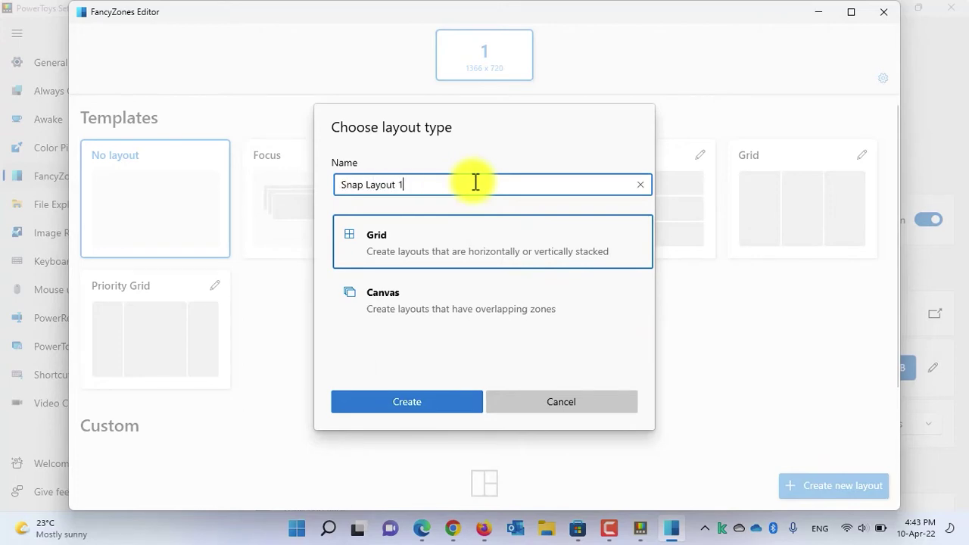
{"action": "left_click", "coordinate": [408, 402]}
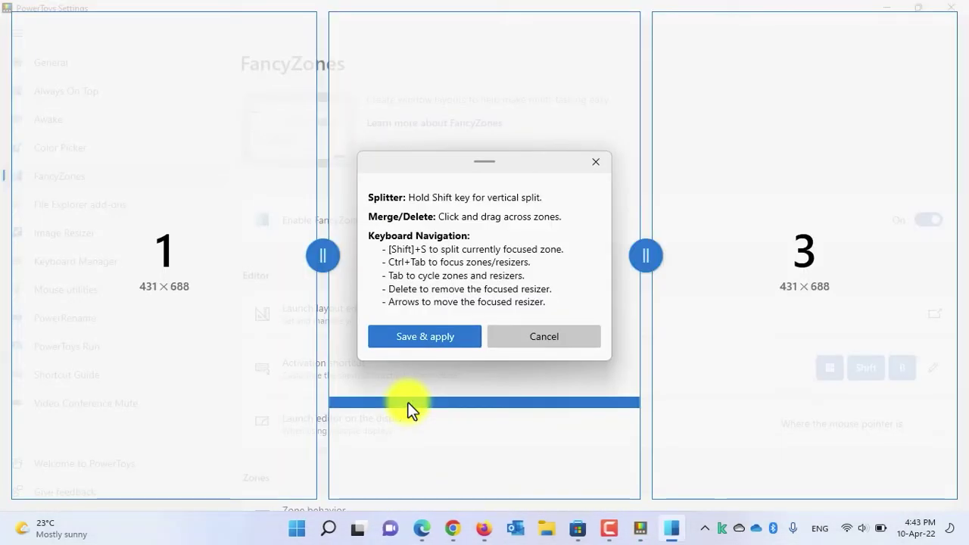
Narrow the outer zones to 217 and 235 pixels, split the middle zones, then save and apply
{"action": "left_click_drag", "start_coordinate": [323, 255], "coordinate": [171, 255]}
{"action": "left_click_drag", "start_coordinate": [646, 255], "coordinate": [785, 255]}
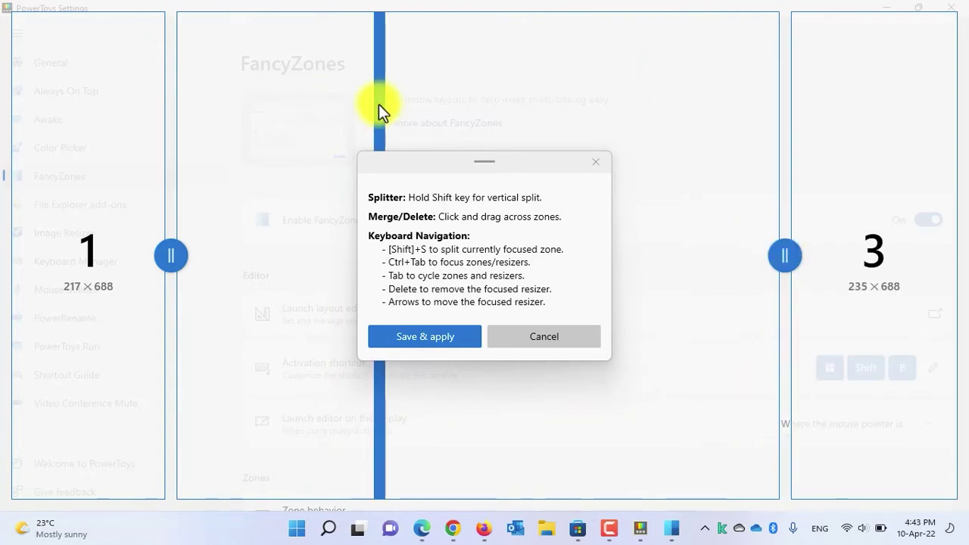
{"action": "left_click", "coordinate": [326, 104]}
{"action": "left_click", "coordinate": [541, 118], "text": "shift"}
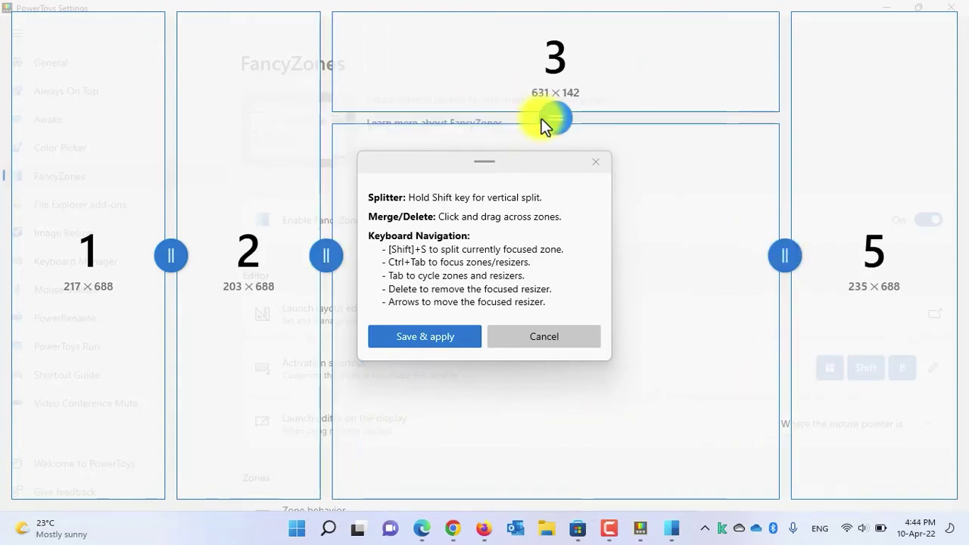
{"action": "left_click", "coordinate": [631, 309], "text": "shift"}
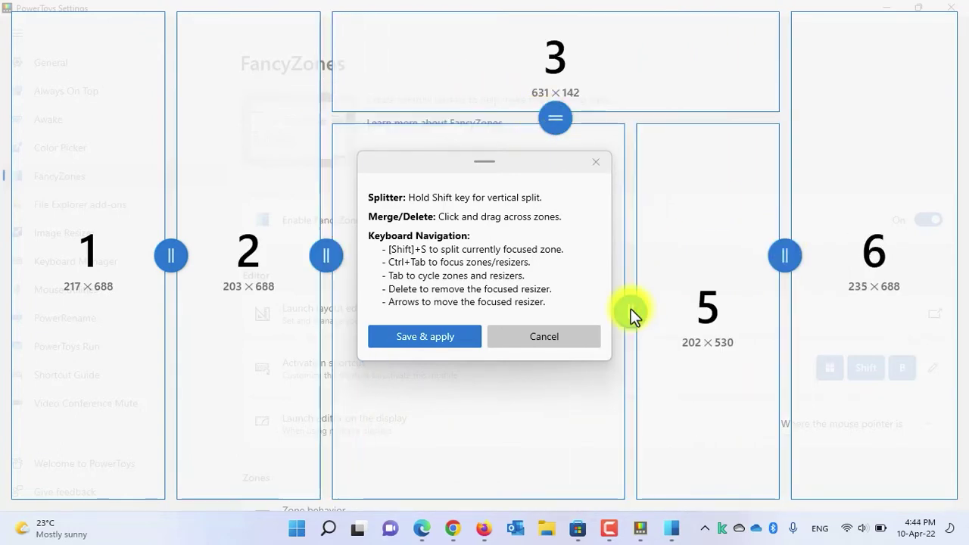
{"action": "left_click", "coordinate": [424, 337]}
{"action": "scroll", "coordinate": [424, 337], "scroll_direction": "down", "scroll_amount": 3}
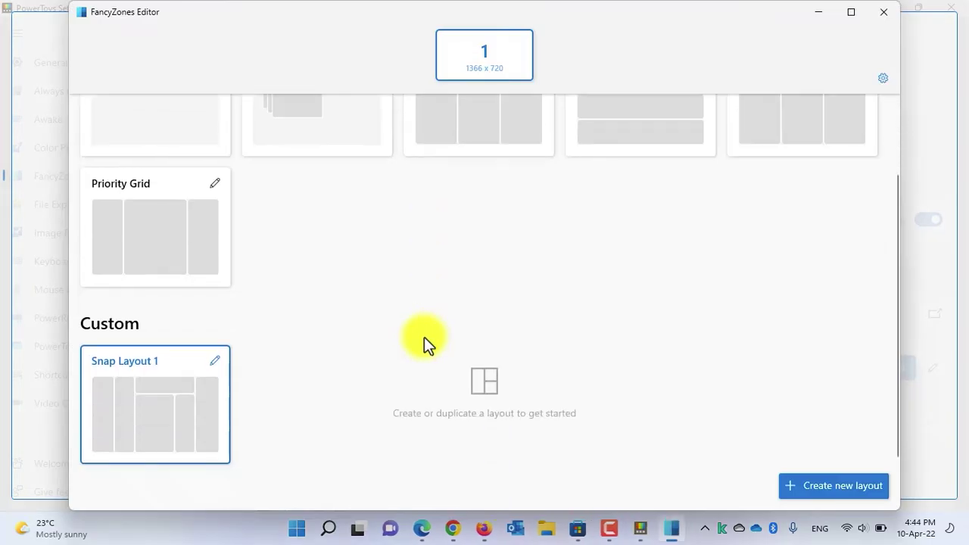
{"action": "scroll", "coordinate": [499, 359], "scroll_direction": "up", "scroll_amount": 3}
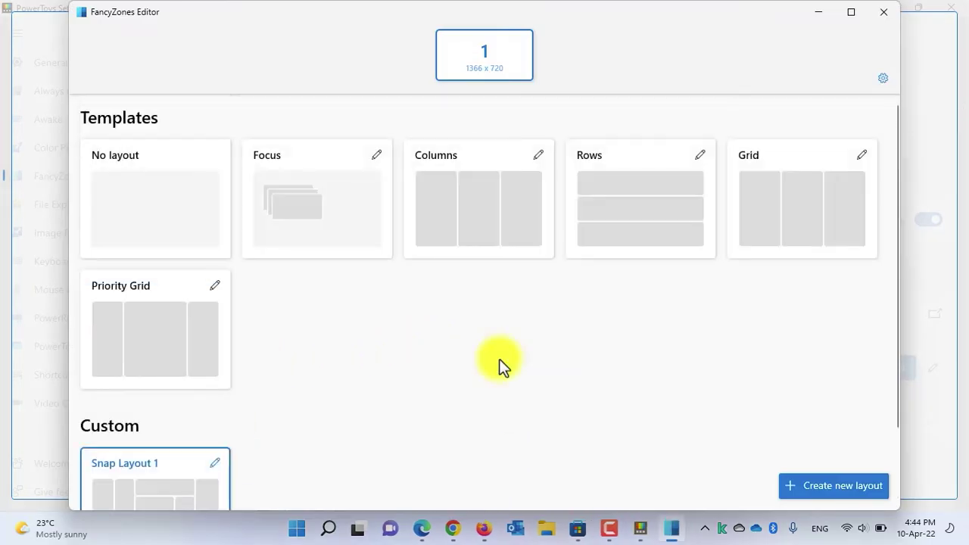
Close the layout editor and snap a This PC File Explorer window into the left zone
{"action": "key", "text": "alt+F4"}
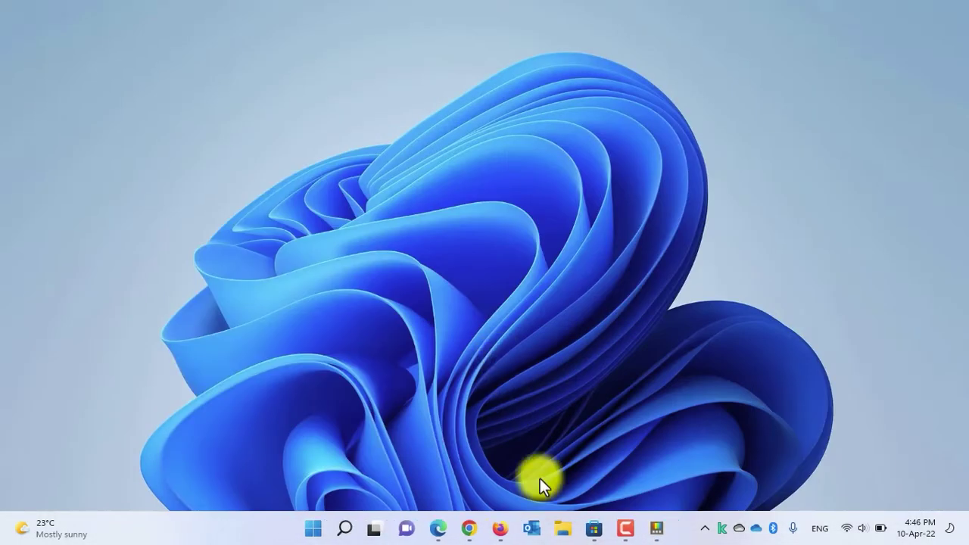
{"action": "left_click", "coordinate": [563, 530]}
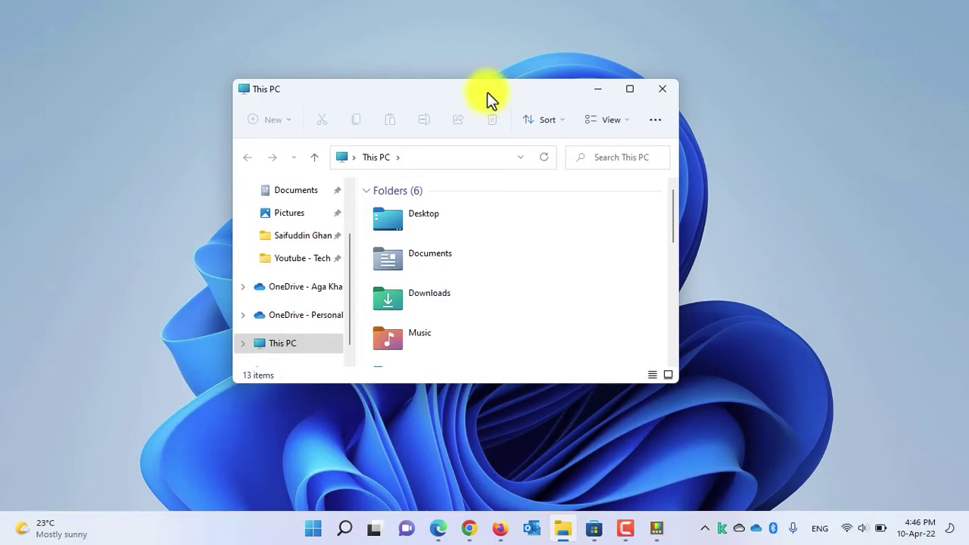
{"action": "left_click_drag", "start_coordinate": [486, 98], "coordinate": [118, 176]}
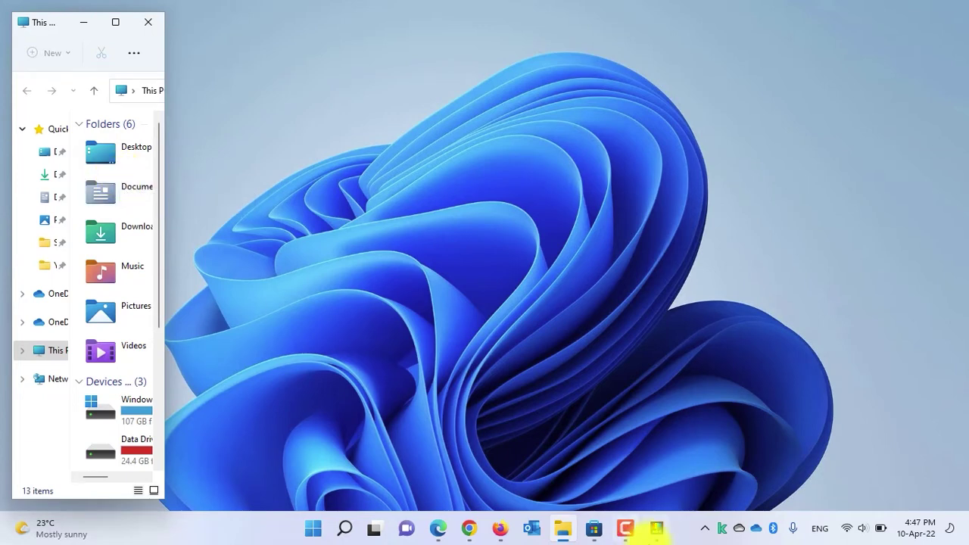
Restore the PowerToys Store window and drag it between the right-hand zones
{"action": "left_click", "coordinate": [595, 532]}
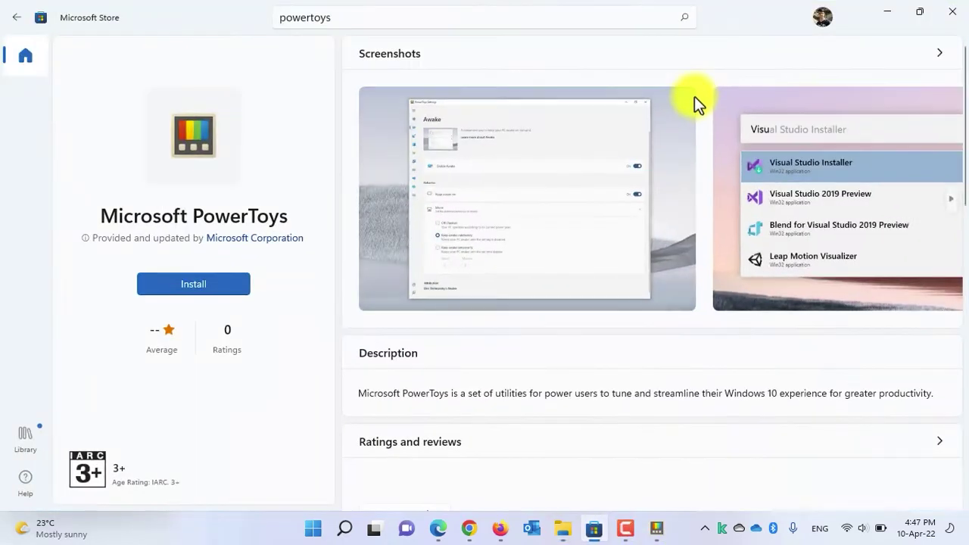
{"action": "left_click", "coordinate": [919, 13]}
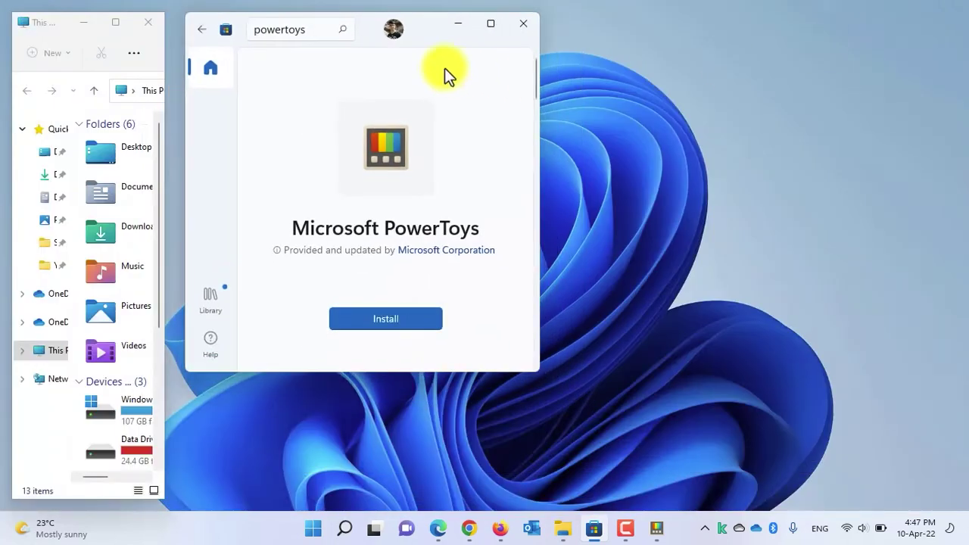
{"action": "left_click_drag", "start_coordinate": [429, 32], "coordinate": [881, 158]}
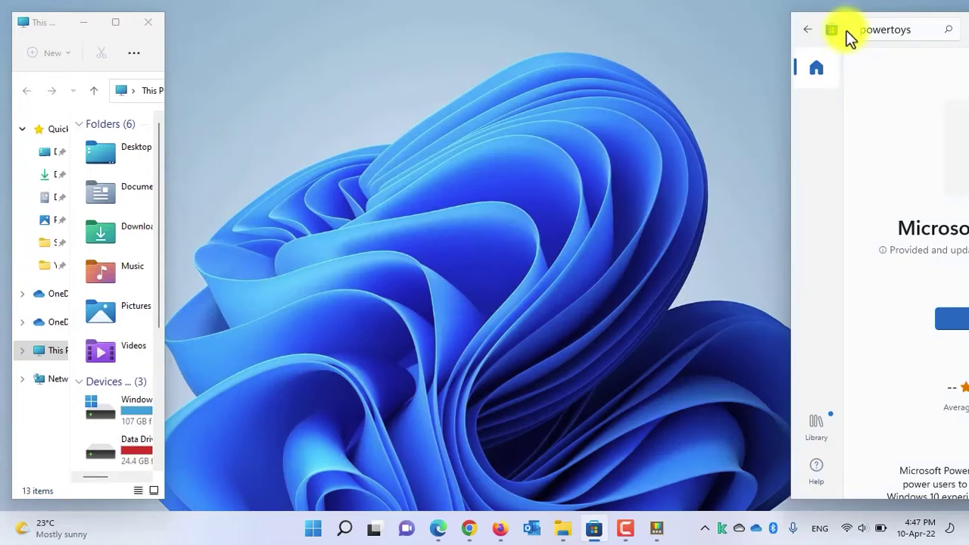
{"action": "left_click_drag", "start_coordinate": [850, 35], "coordinate": [623, 103]}
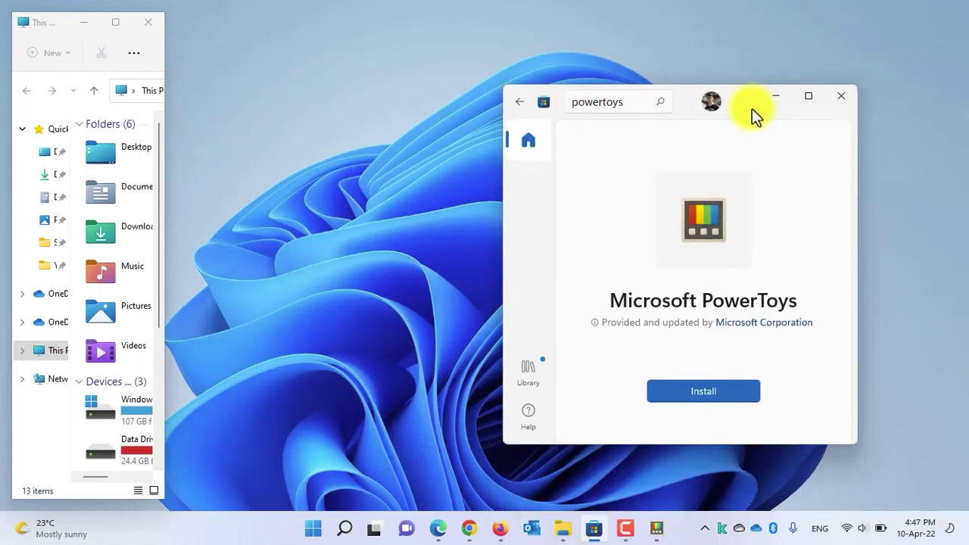
{"action": "left_click_drag", "start_coordinate": [752, 108], "coordinate": [616, 62]}
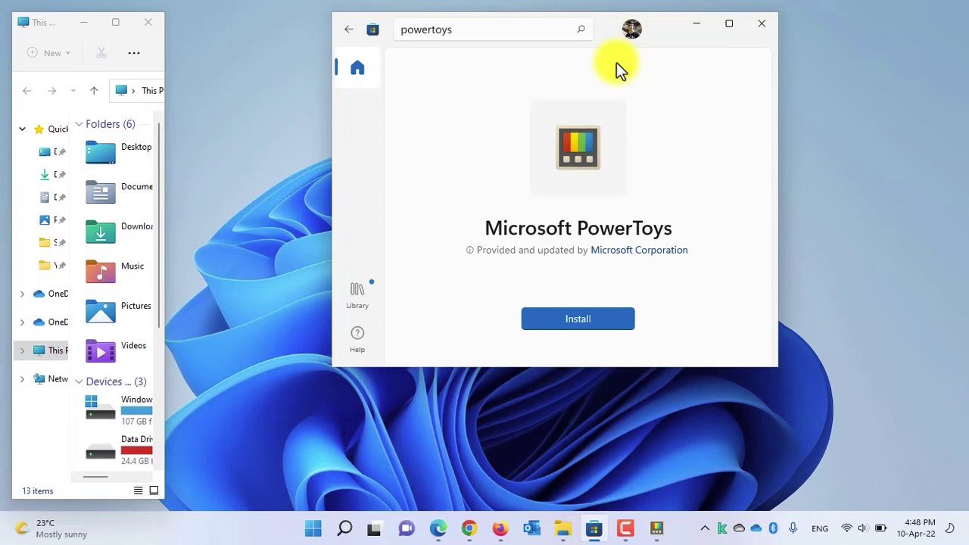
Show the desktop, open PowerToys Settings on FancyZones from the taskbar, and relaunch the layout editor
{"action": "key", "text": "super+d"}
{"action": "left_click", "coordinate": [657, 529]}
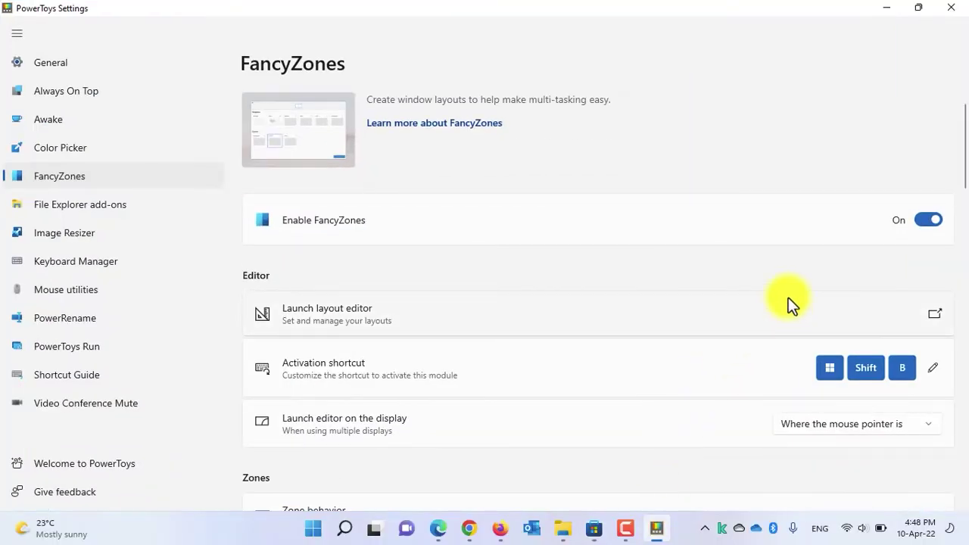
{"action": "left_click", "coordinate": [936, 317]}
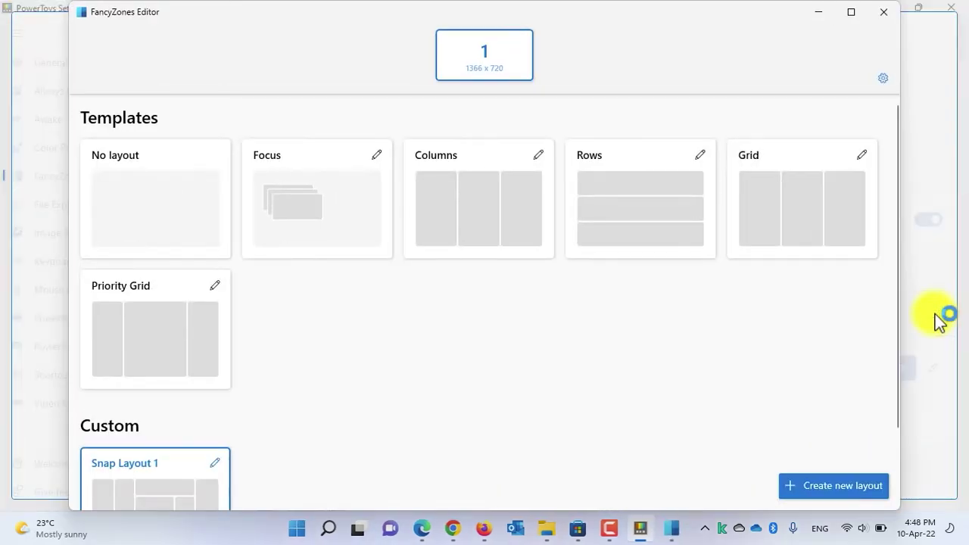
Create a Canvas-type custom layout named 'Canvas 1' in the FancyZones Editor
{"action": "left_click", "coordinate": [841, 486]}
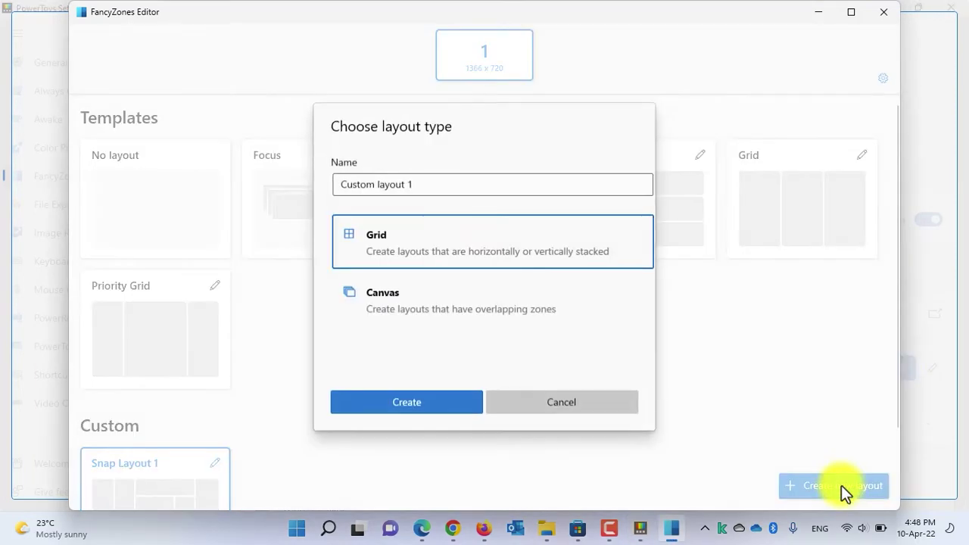
{"action": "left_click", "coordinate": [465, 303]}
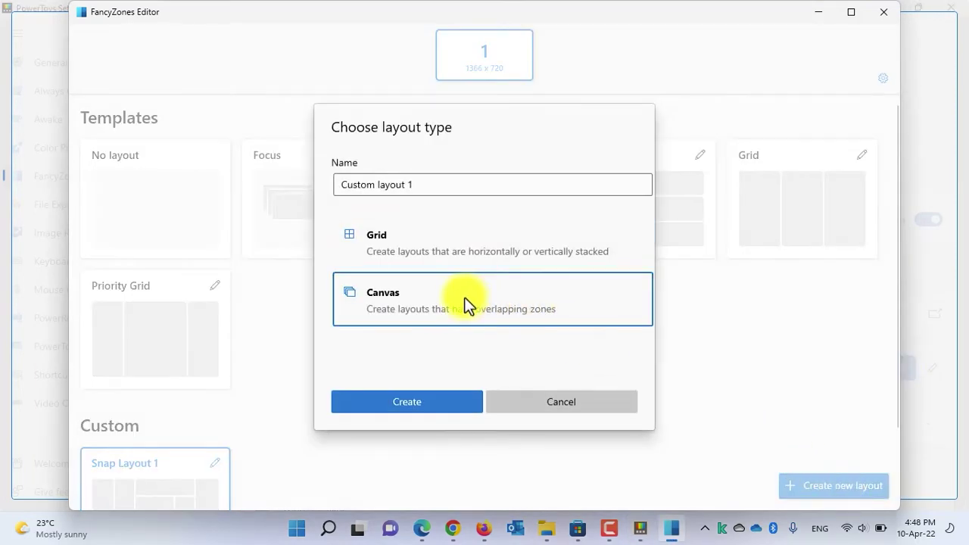
{"action": "left_click", "coordinate": [449, 189]}
{"action": "type", "text": "Canvas 1"}
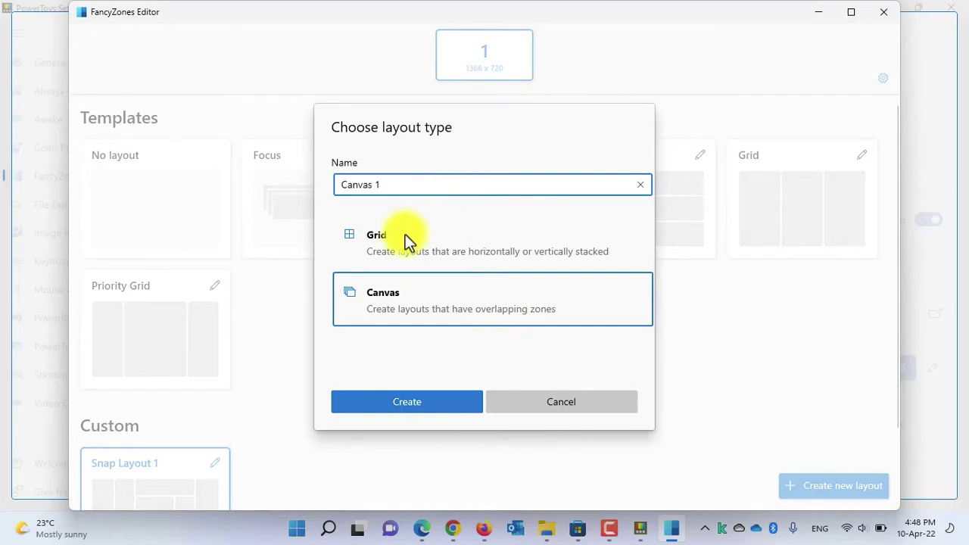
{"action": "left_click", "coordinate": [412, 401]}
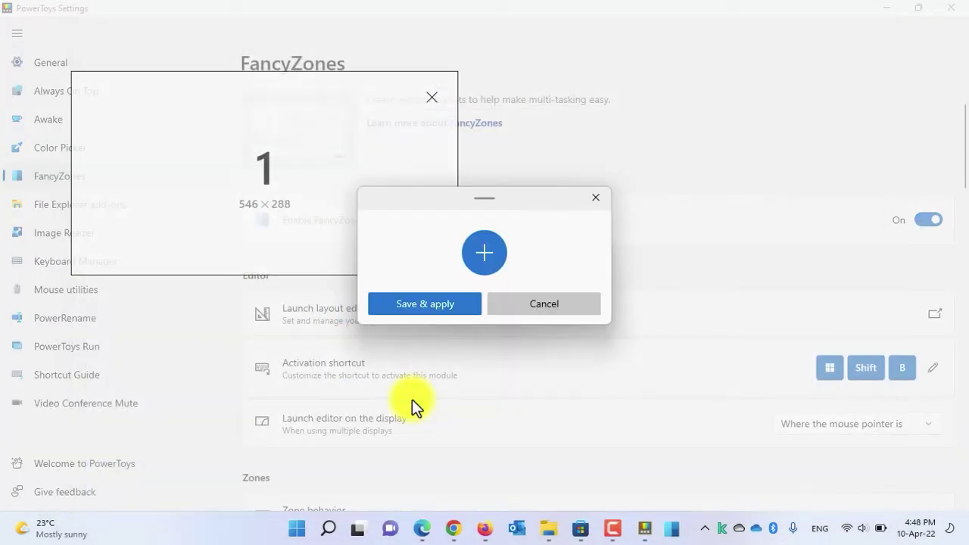
Enlarge zone 1 toward the bottom-left and add zones 2 and 3 at the upper and lower right
{"action": "left_click", "coordinate": [280, 214]}
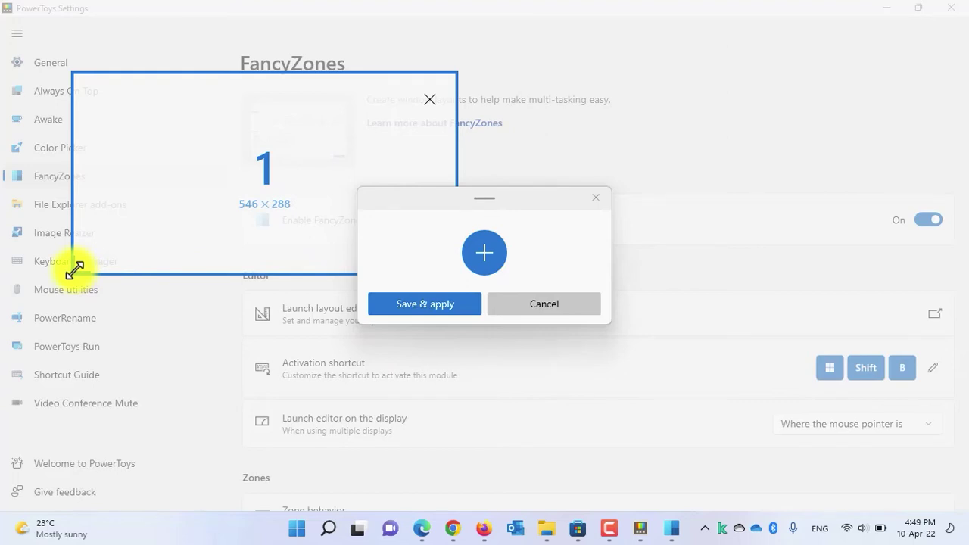
{"action": "left_click_drag", "start_coordinate": [75, 271], "coordinate": [60, 327]}
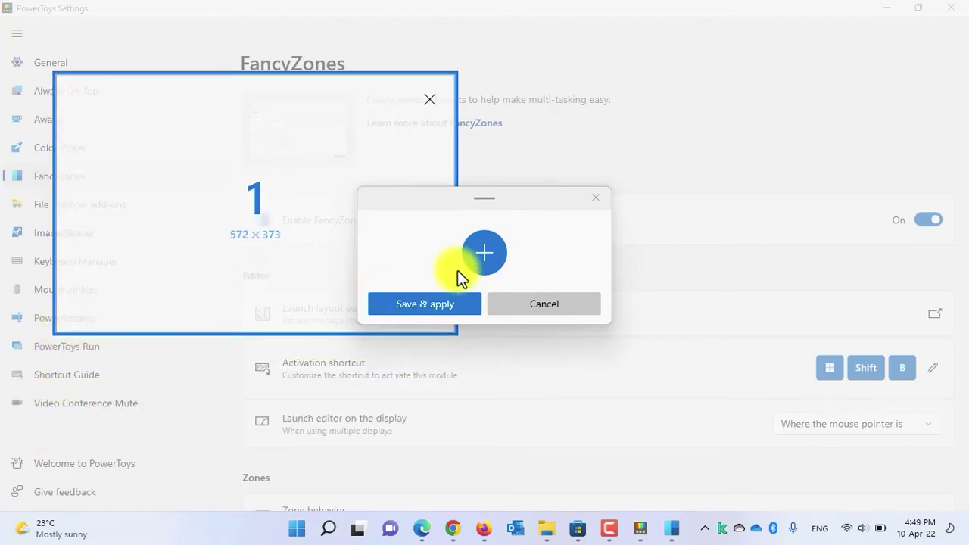
{"action": "left_click", "coordinate": [489, 253]}
{"action": "left_click_drag", "start_coordinate": [280, 137], "coordinate": [649, 93]}
{"action": "left_click", "coordinate": [488, 255]}
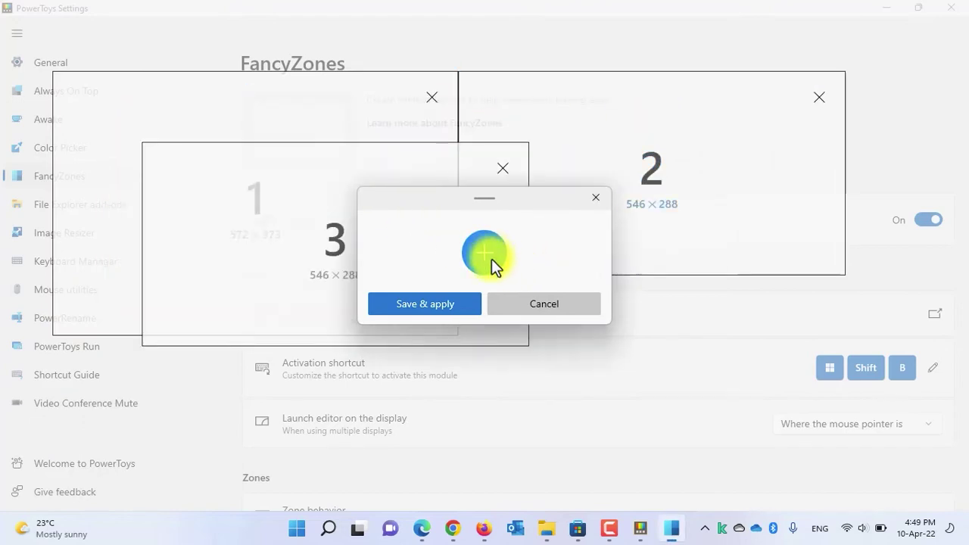
{"action": "left_click_drag", "start_coordinate": [371, 170], "coordinate": [674, 301]}
Add zone 4 at the lower left and an overlapping centre zone 5, then save and apply
{"action": "left_click", "coordinate": [481, 257]}
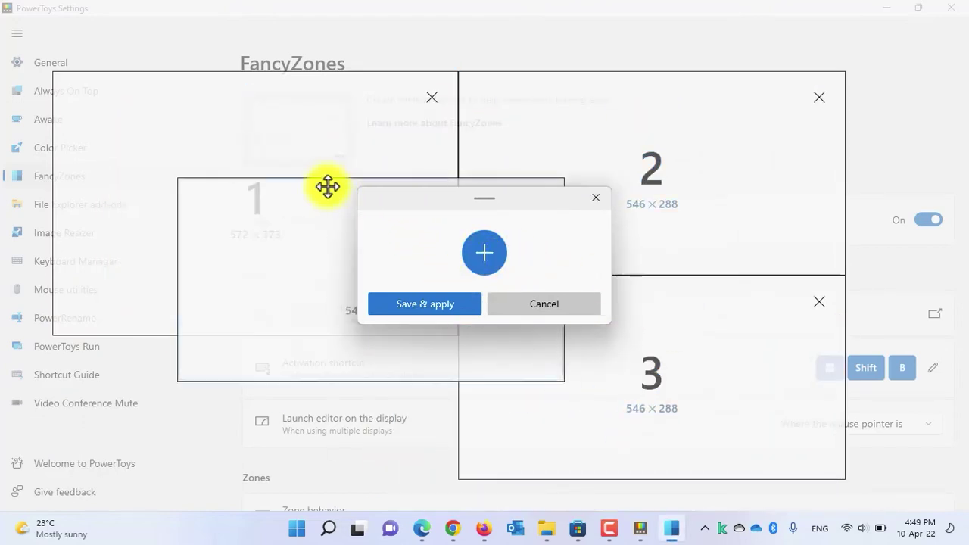
{"action": "left_click_drag", "start_coordinate": [324, 186], "coordinate": [63, 329]}
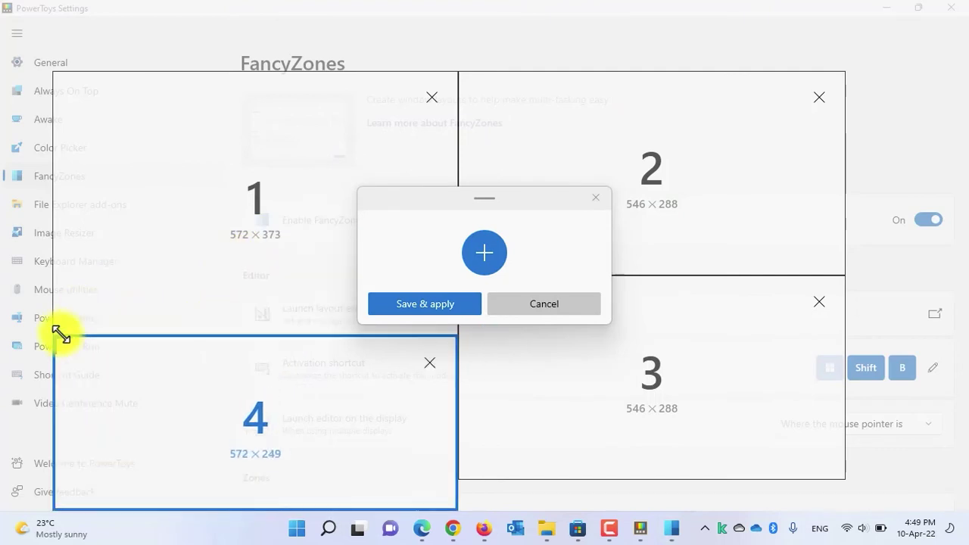
{"action": "left_click", "coordinate": [491, 255]}
{"action": "left_click_drag", "start_coordinate": [348, 193], "coordinate": [406, 202]}
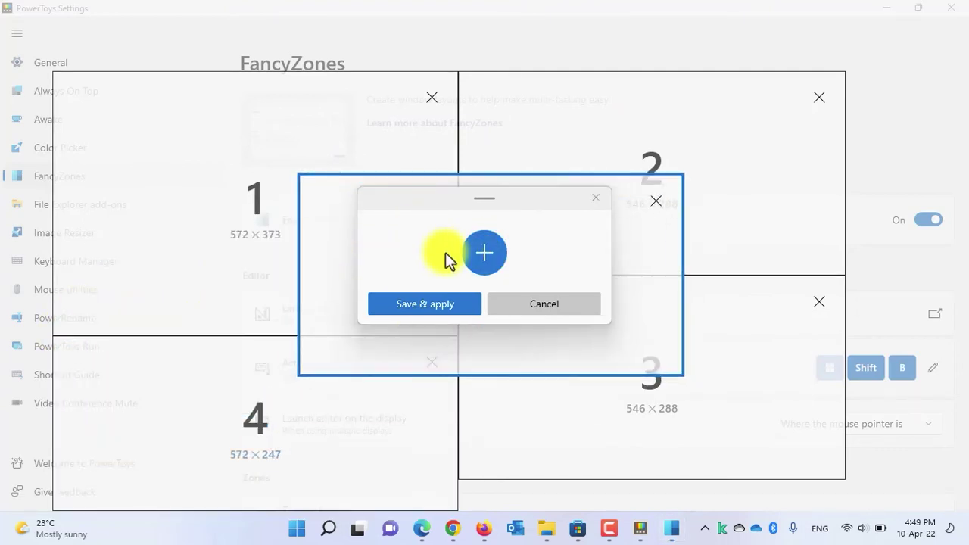
{"action": "left_click", "coordinate": [430, 305]}
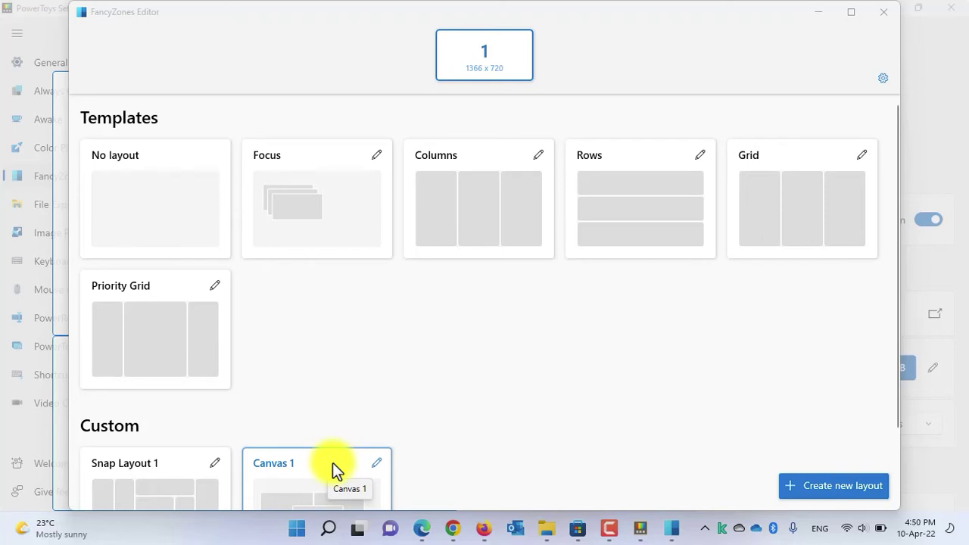
Snap a This PC window into the top-left zone and a second one, opened with Ctrl+N, into the centre zone
{"action": "key", "text": "super+d"}
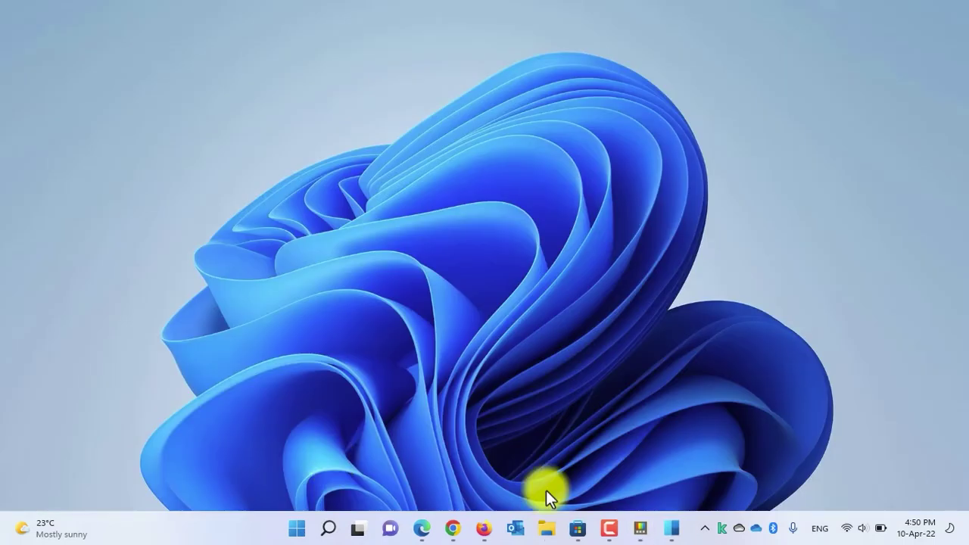
{"action": "left_click", "coordinate": [542, 527]}
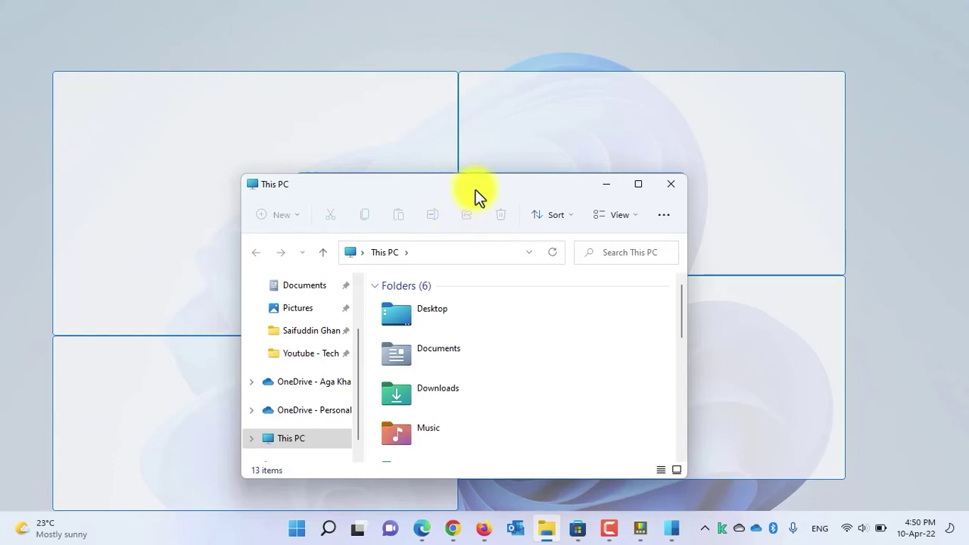
{"action": "left_click_drag", "start_coordinate": [479, 184], "coordinate": [276, 144]}
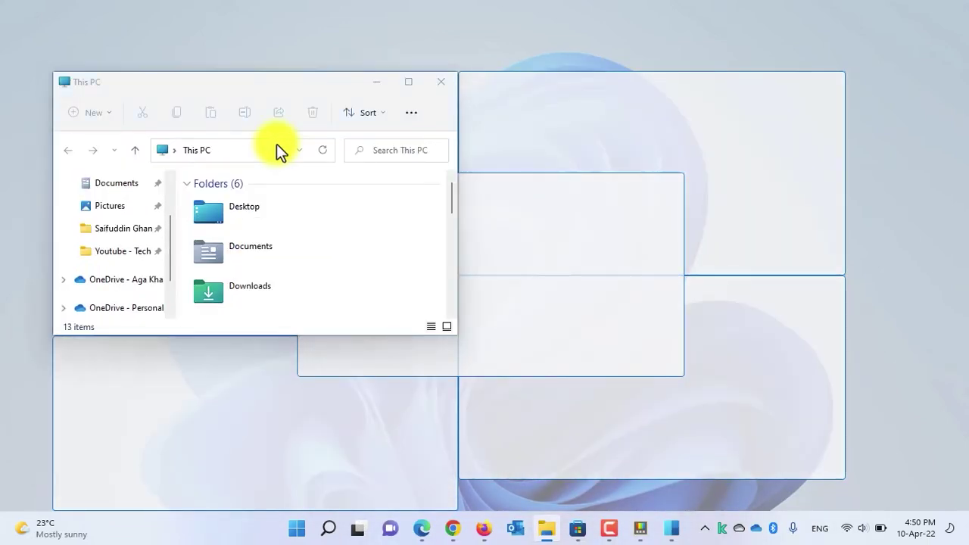
{"action": "key", "text": "ctrl+n"}
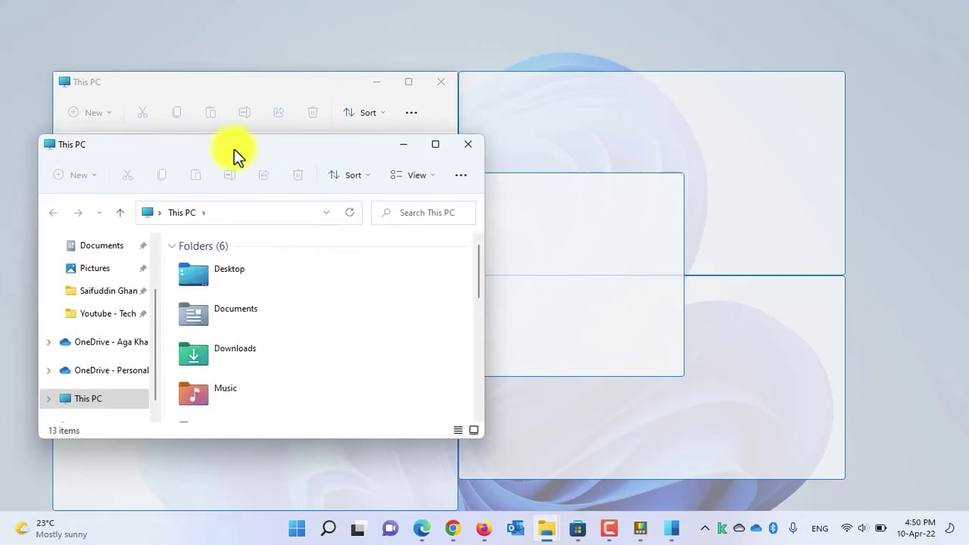
{"action": "left_click_drag", "start_coordinate": [234, 149], "coordinate": [489, 207]}
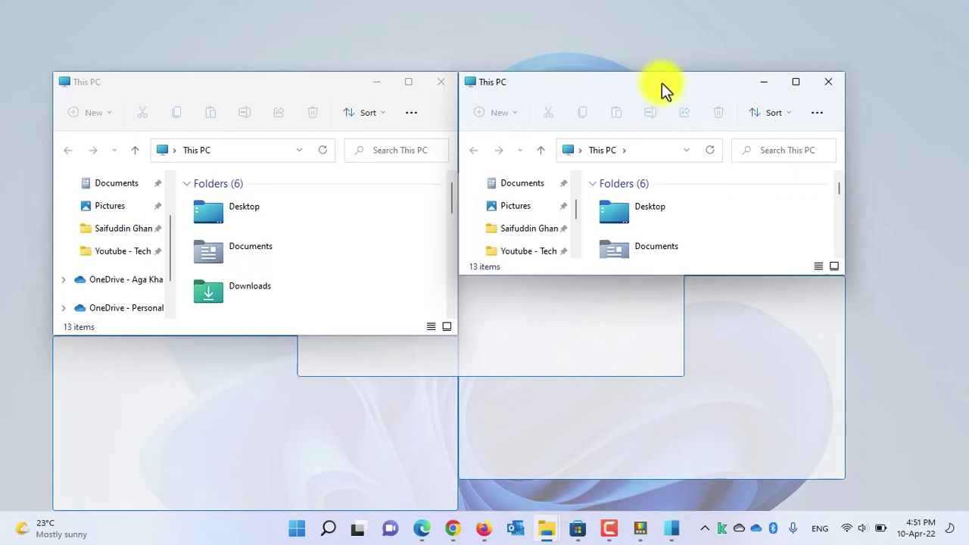
{"action": "left_click_drag", "start_coordinate": [667, 81], "coordinate": [402, 253]}
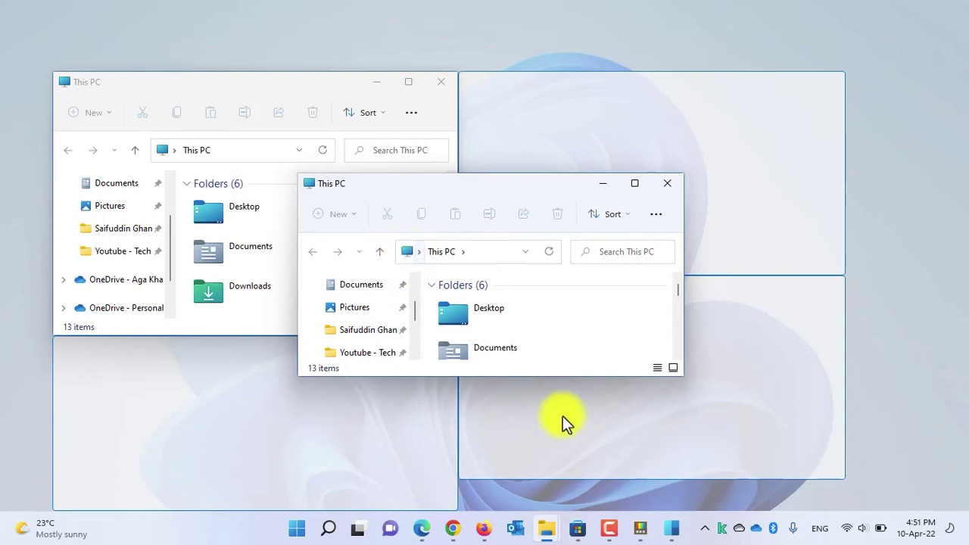
Leave 'Restore the original size of windows when unsnapping' on after toggling it, then minimize Settings
{"action": "left_click", "coordinate": [640, 528]}
{"action": "scroll", "coordinate": [531, 283], "scroll_direction": "down", "scroll_amount": 5}
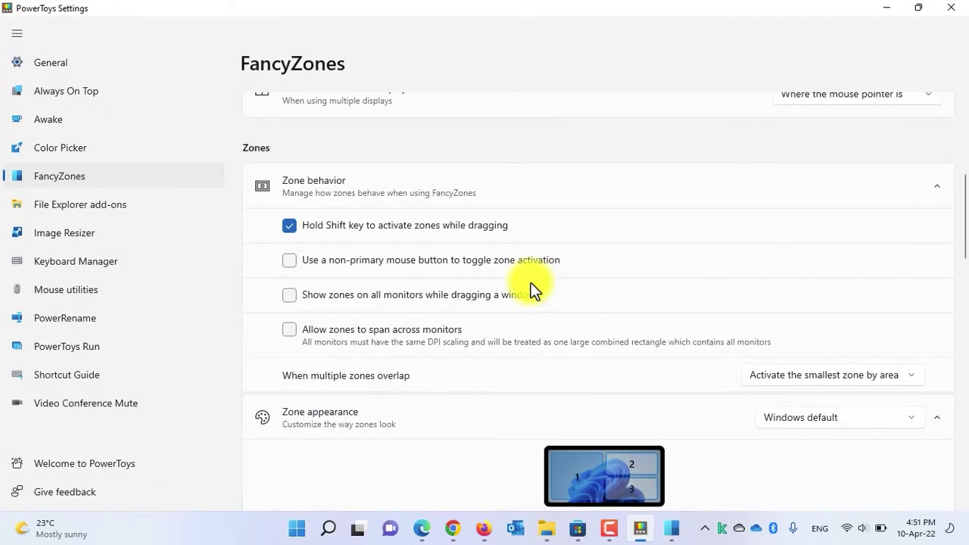
{"action": "scroll", "coordinate": [531, 283], "scroll_direction": "down", "scroll_amount": 5}
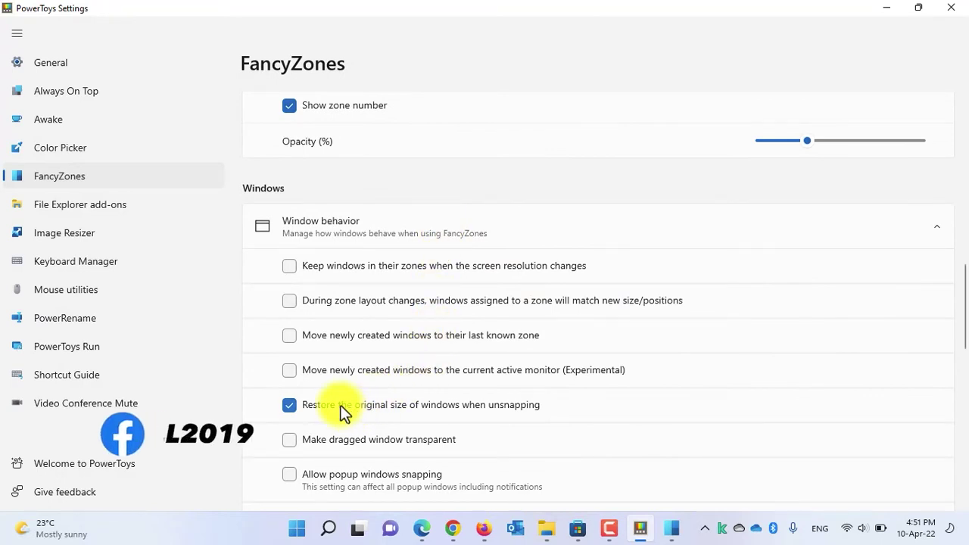
{"action": "left_click", "coordinate": [375, 406]}
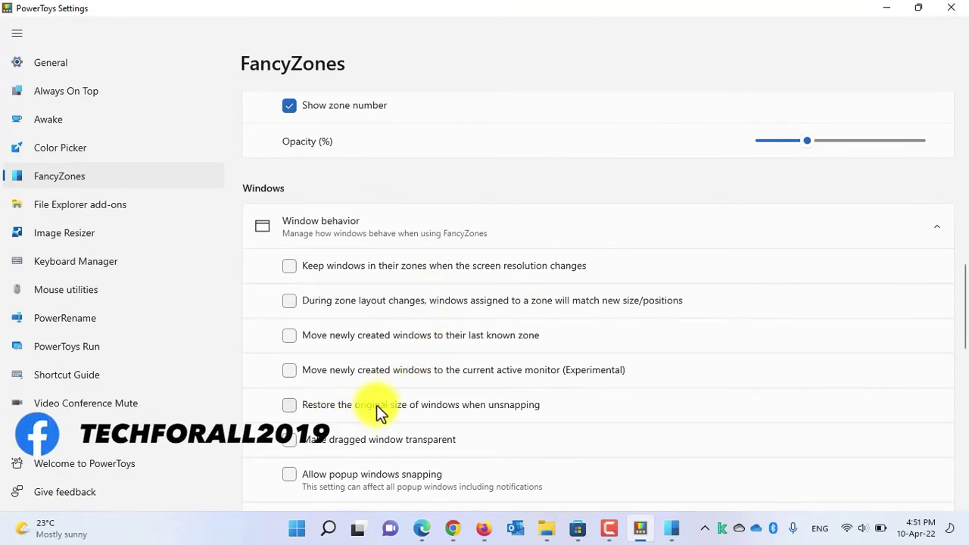
{"action": "left_click", "coordinate": [375, 405]}
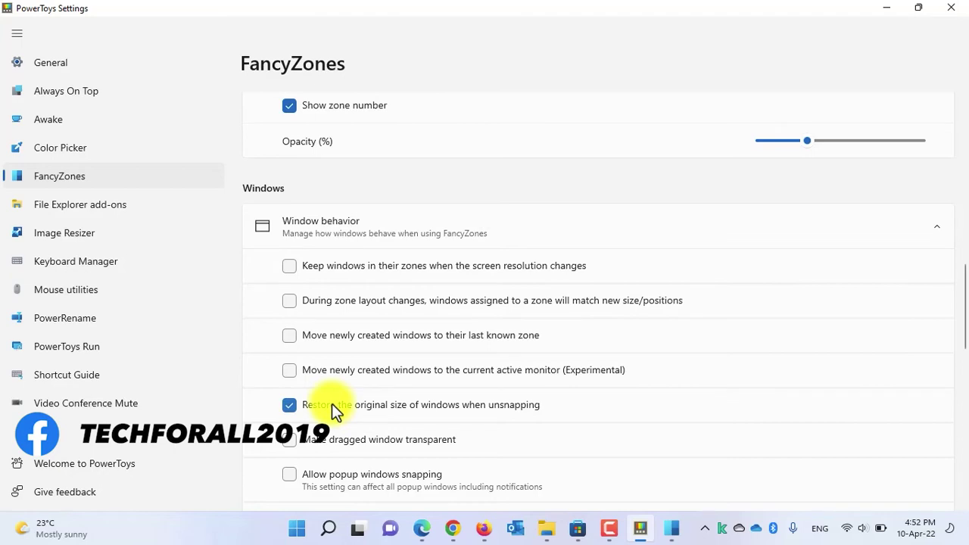
{"action": "left_click", "coordinate": [888, 11]}
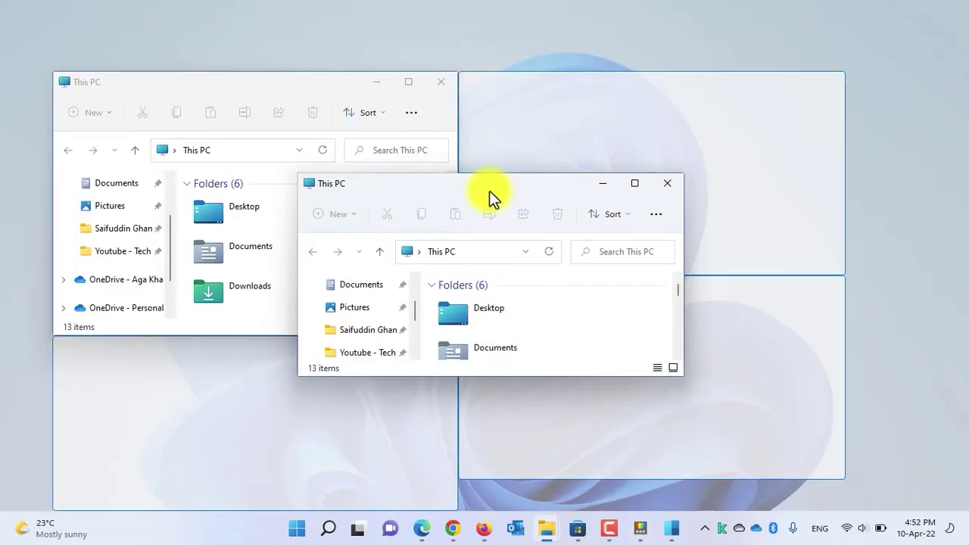
Drag both This PC windows out of their zones so they regain original size, then return to Settings
{"action": "left_click_drag", "start_coordinate": [489, 191], "coordinate": [602, 95]}
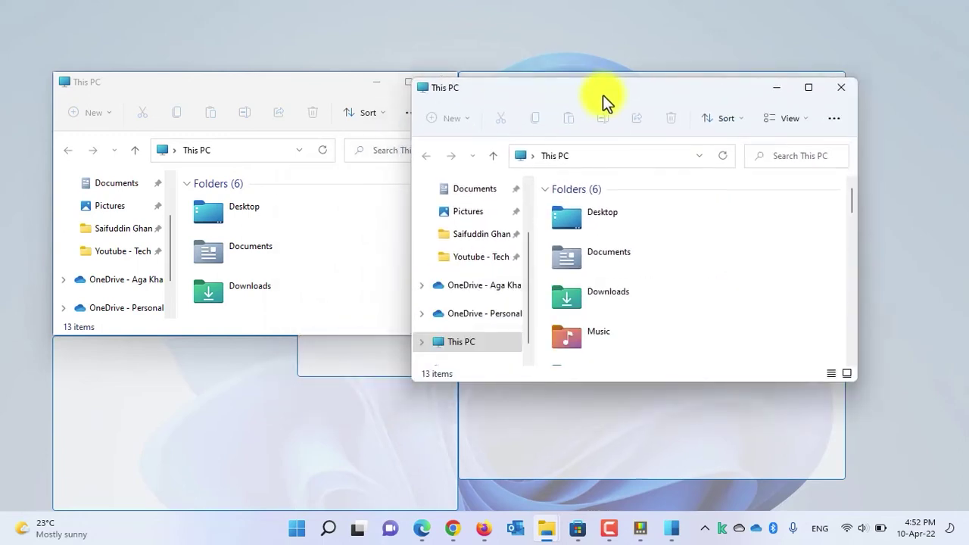
{"action": "left_click_drag", "start_coordinate": [276, 89], "coordinate": [201, 50]}
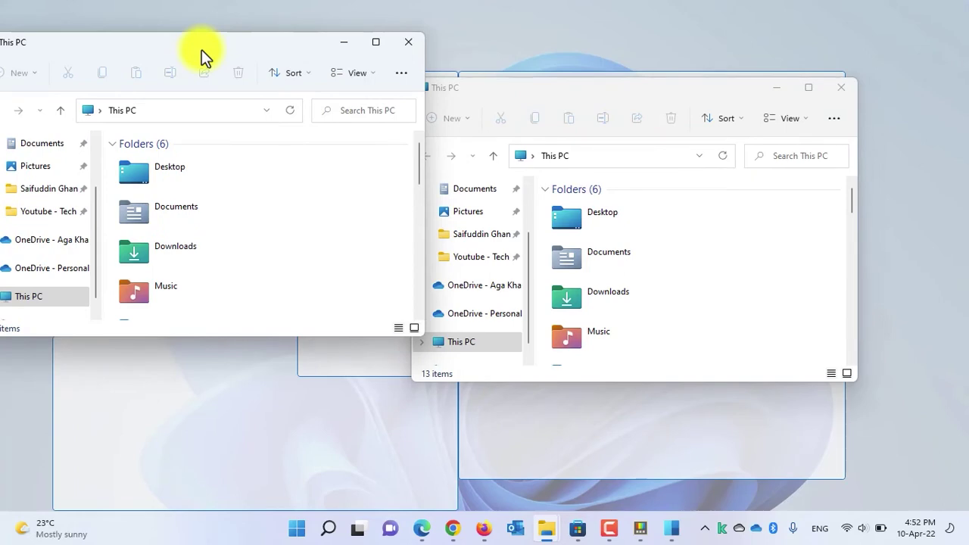
{"action": "left_click", "coordinate": [640, 529]}
Launch the layout editor and cancel deleting Canvas 1 so it stays under Custom
{"action": "scroll", "coordinate": [434, 239], "scroll_direction": "up", "scroll_amount": 10}
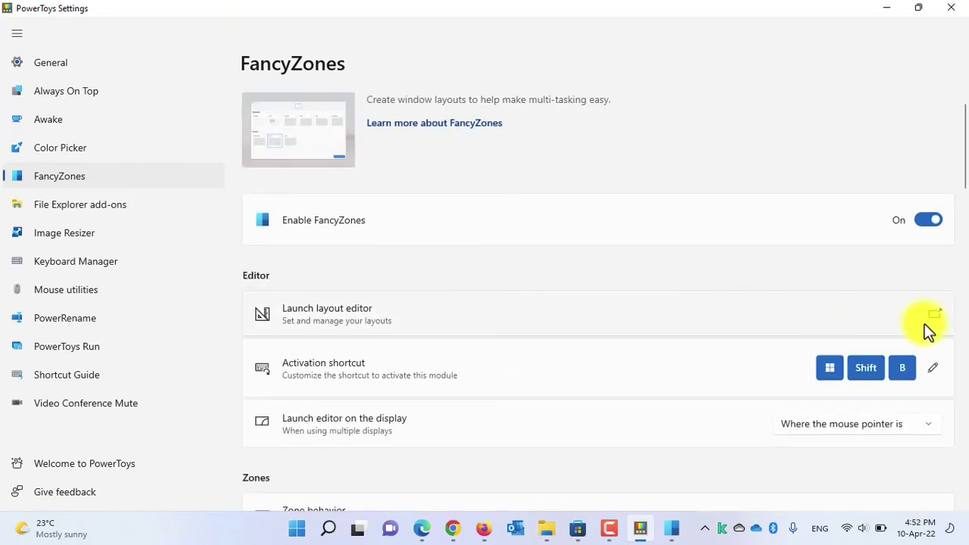
{"action": "left_click", "coordinate": [931, 317]}
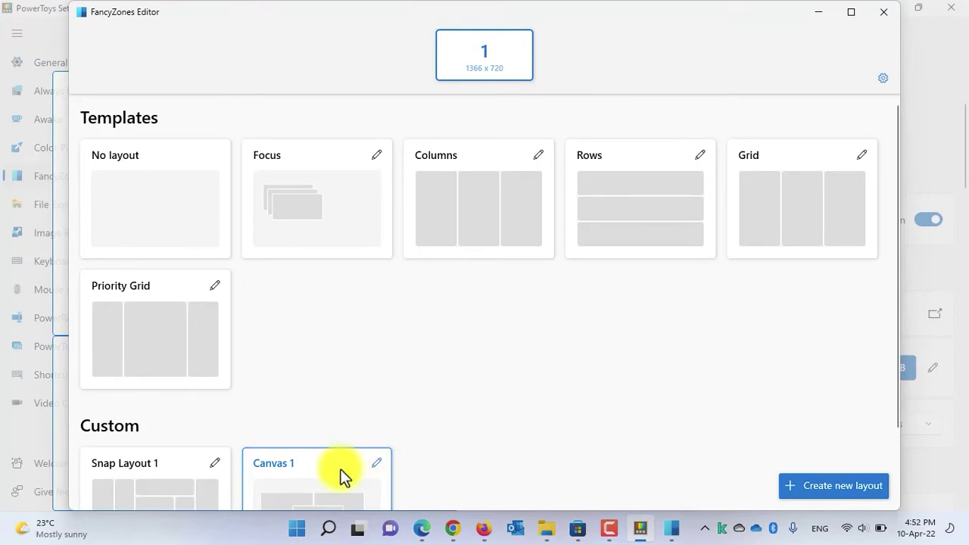
{"action": "scroll", "coordinate": [340, 475], "scroll_direction": "down", "scroll_amount": 1}
{"action": "right_click", "coordinate": [342, 477]}
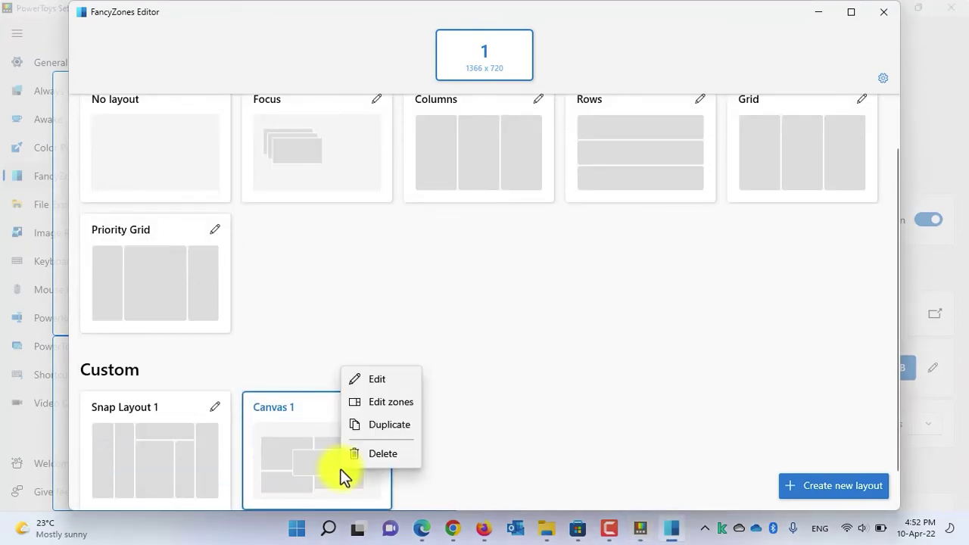
{"action": "left_click", "coordinate": [371, 456]}
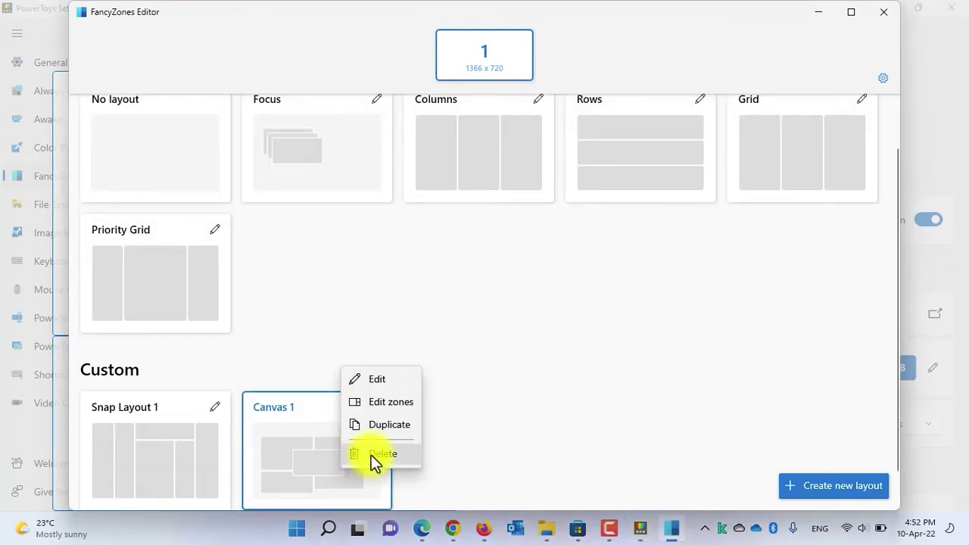
{"action": "left_click", "coordinate": [435, 307]}
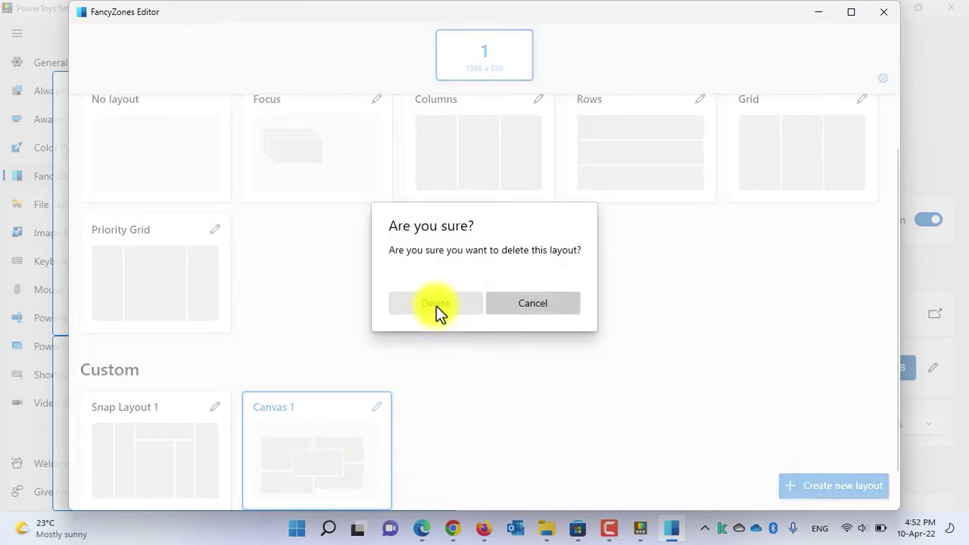
{"action": "left_click", "coordinate": [542, 307]}
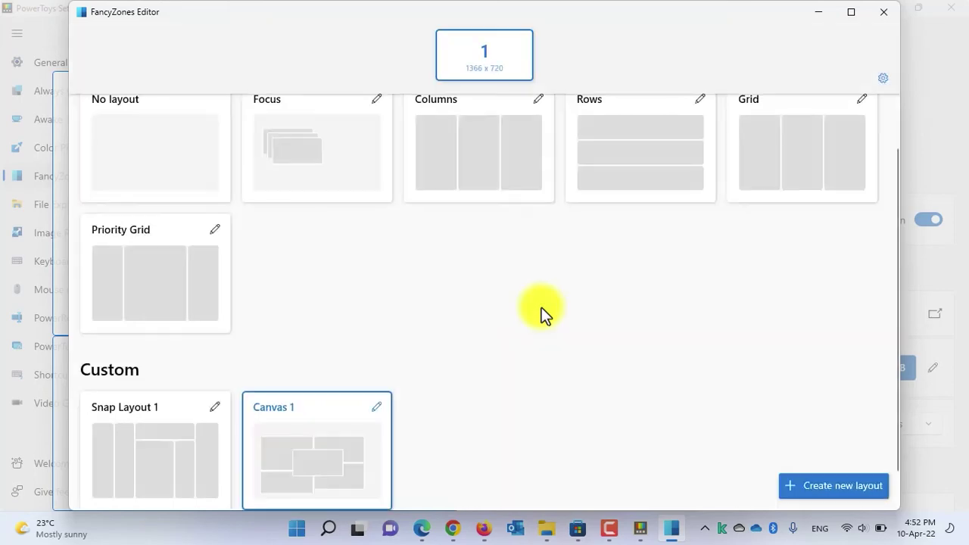
Rename the custom layout Snap Layout 1 to Snap Layout 2, leaving its shortcut number unset
{"action": "right_click", "coordinate": [185, 451]}
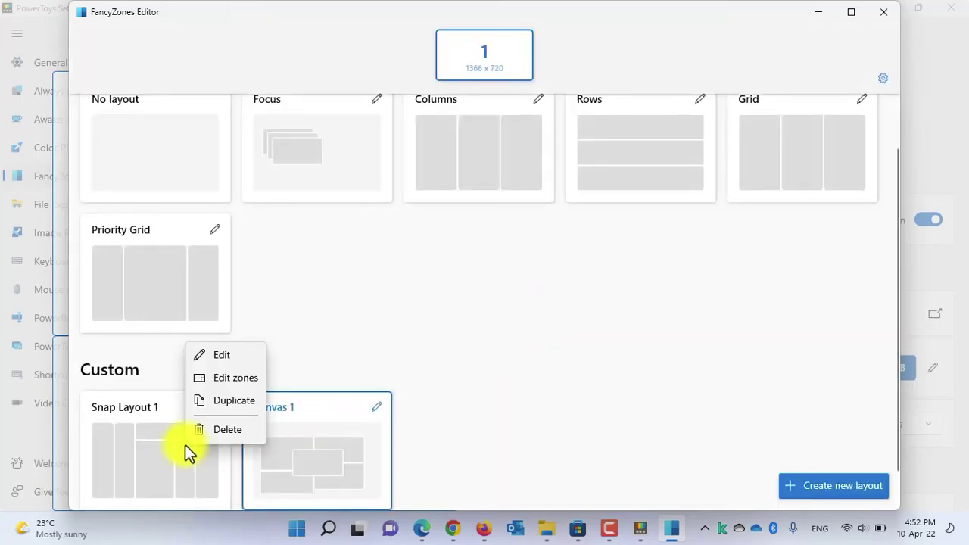
{"action": "left_click", "coordinate": [233, 358]}
{"action": "left_click", "coordinate": [488, 123]}
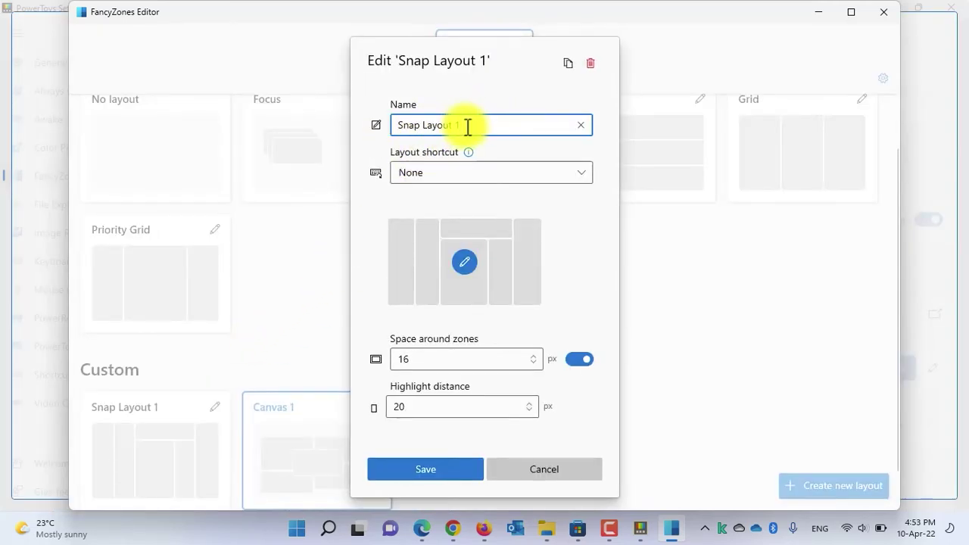
{"action": "key", "text": "BackSpace"}
{"action": "type", "text": "2"}
{"action": "left_click", "coordinate": [584, 176]}
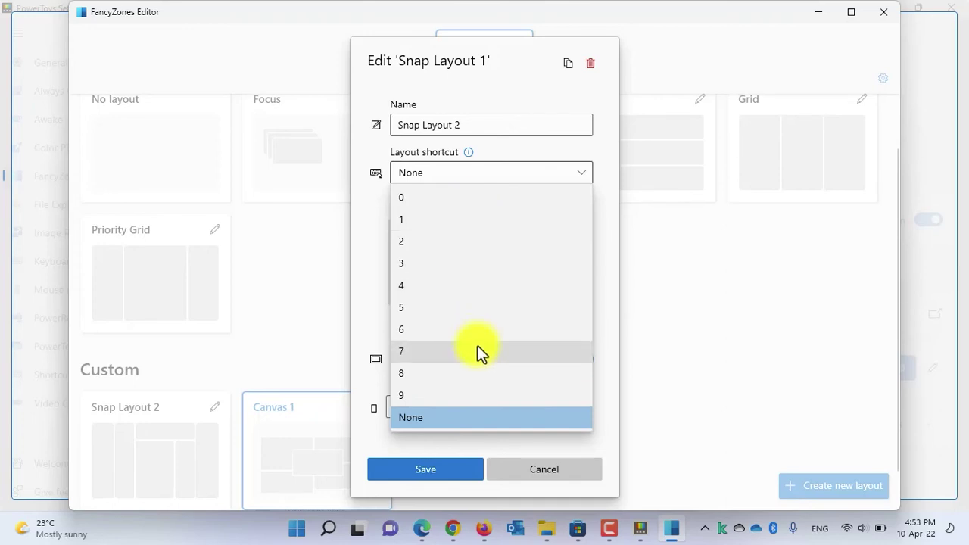
{"action": "left_click", "coordinate": [549, 143]}
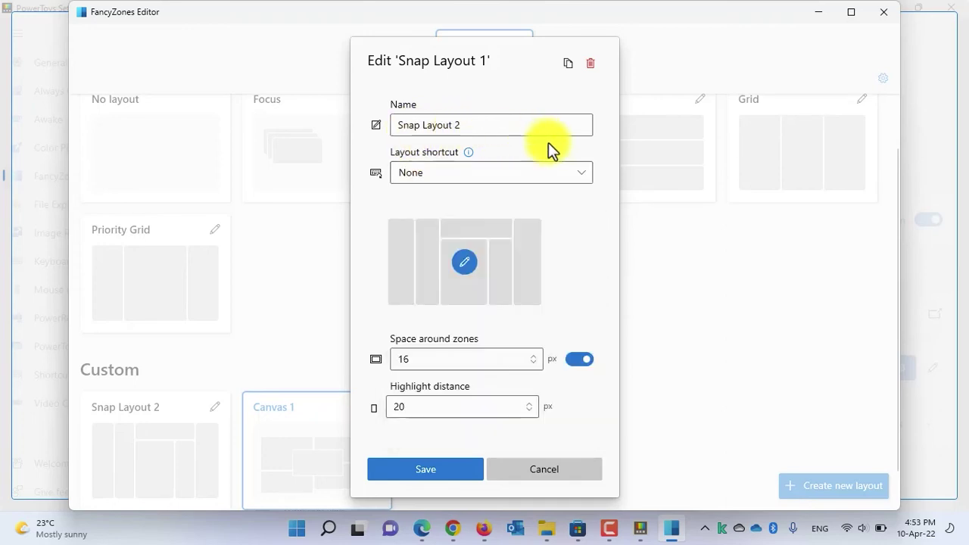
Widen Snap Layout 2's zone 2 from 203 to 295 pixels and save the layout
{"action": "left_click", "coordinate": [463, 264]}
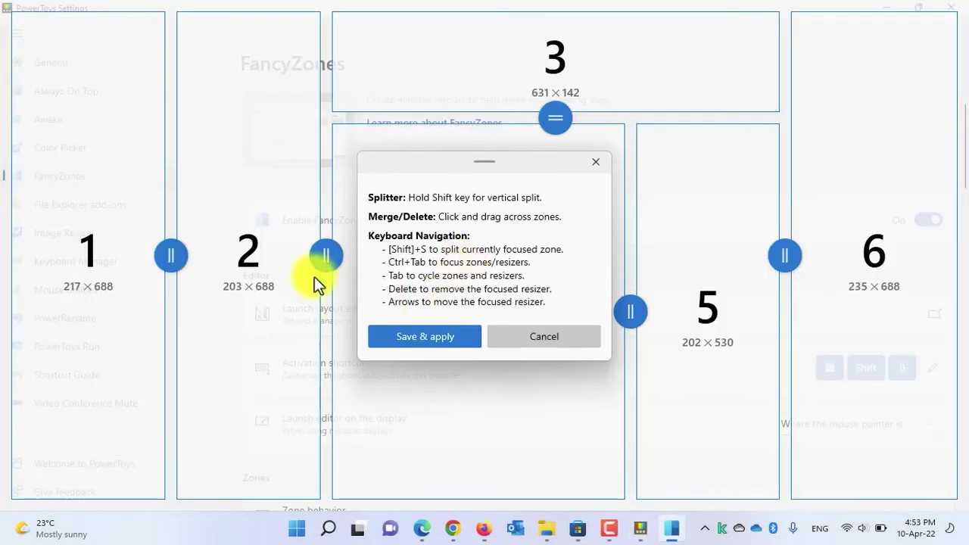
{"action": "left_click_drag", "start_coordinate": [324, 256], "coordinate": [388, 255]}
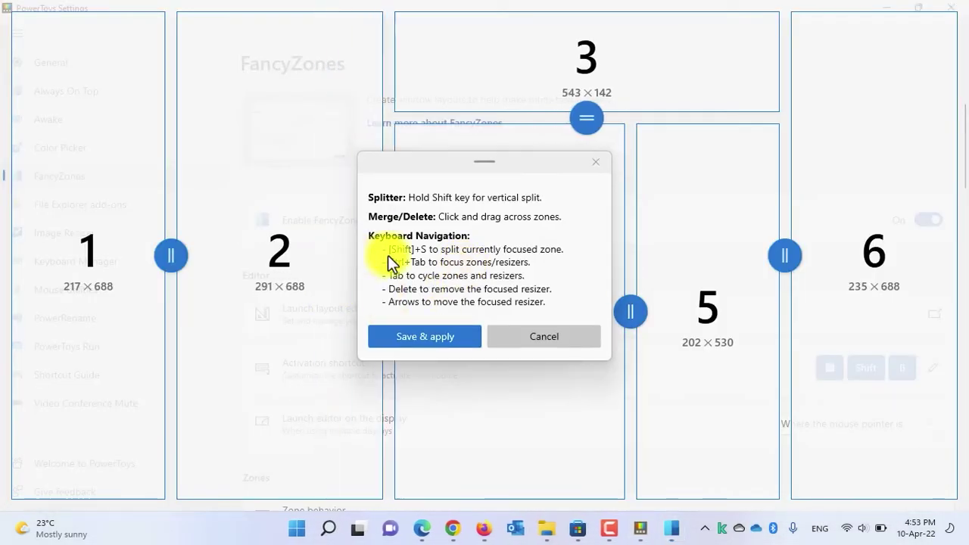
{"action": "left_click", "coordinate": [418, 338]}
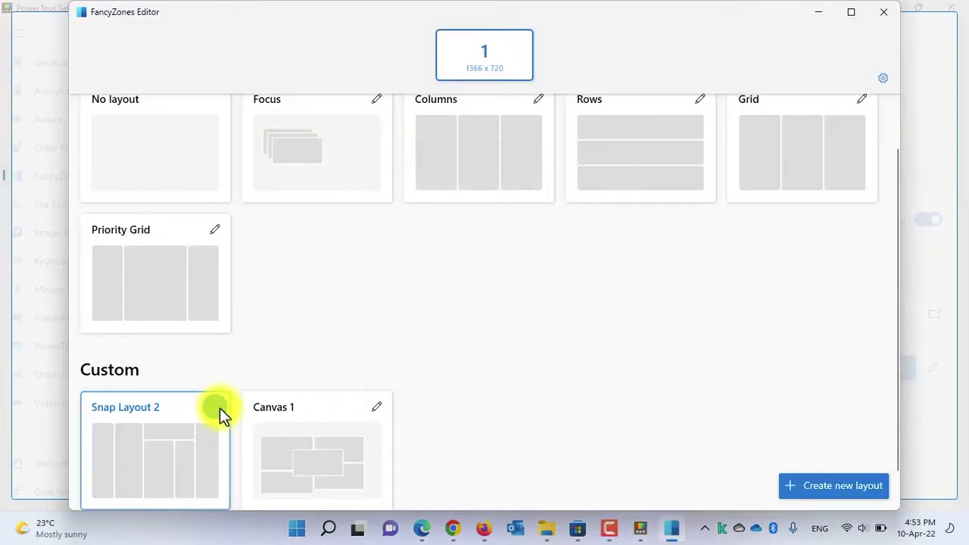
Give Snap Layout 2 a 25 px highlight distance and 20 px space around zones, and save
{"action": "left_click", "coordinate": [216, 407]}
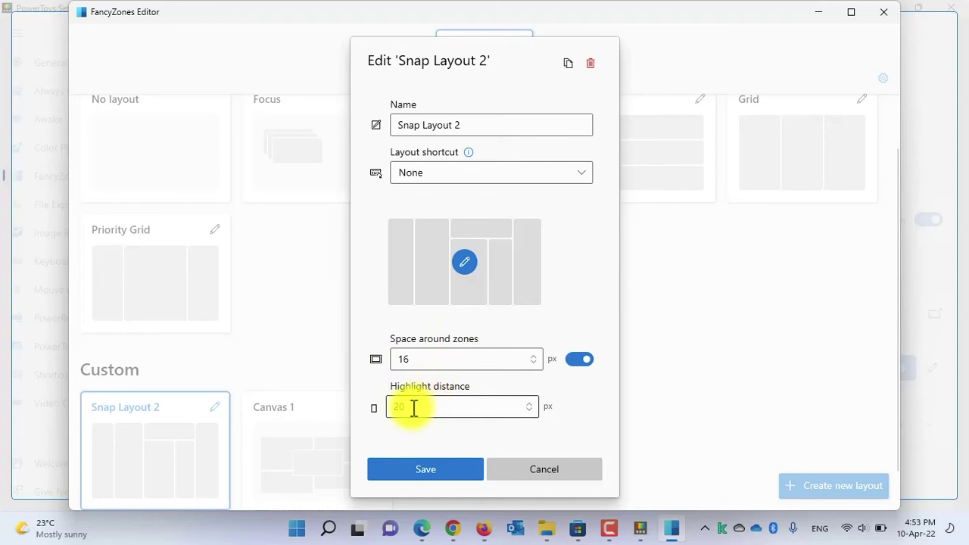
{"action": "left_click", "coordinate": [528, 403]}
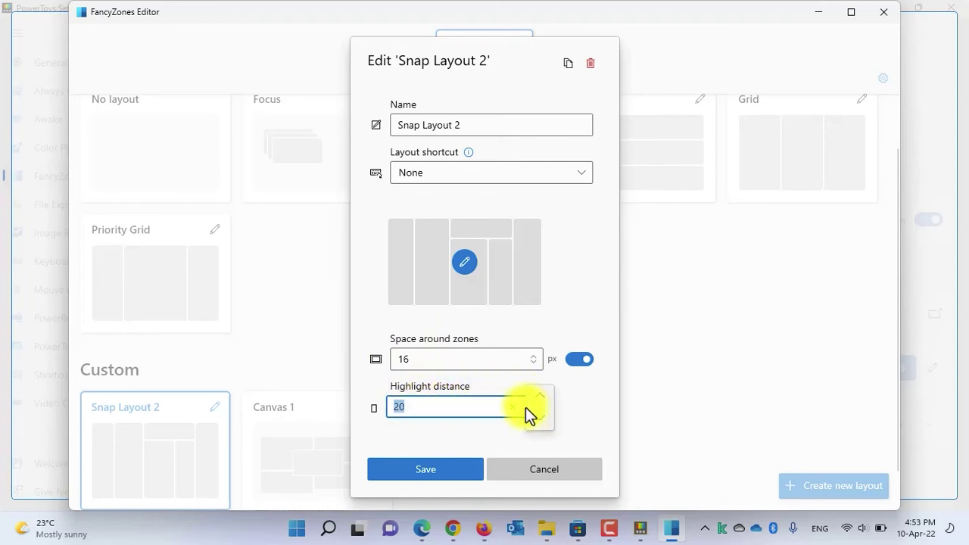
{"action": "left_click", "coordinate": [470, 413]}
{"action": "double_click", "coordinate": [471, 412]}
{"action": "type", "text": "25"}
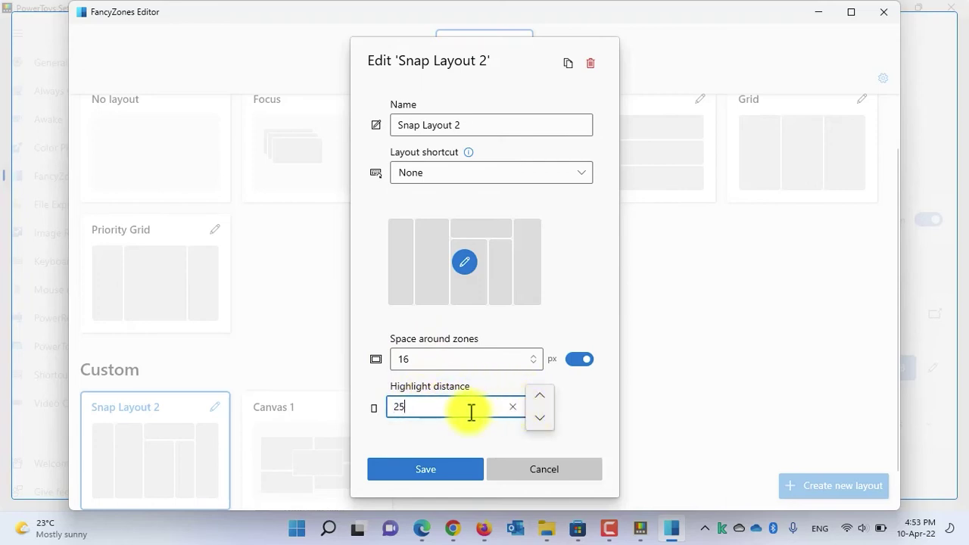
{"action": "left_click", "coordinate": [420, 359]}
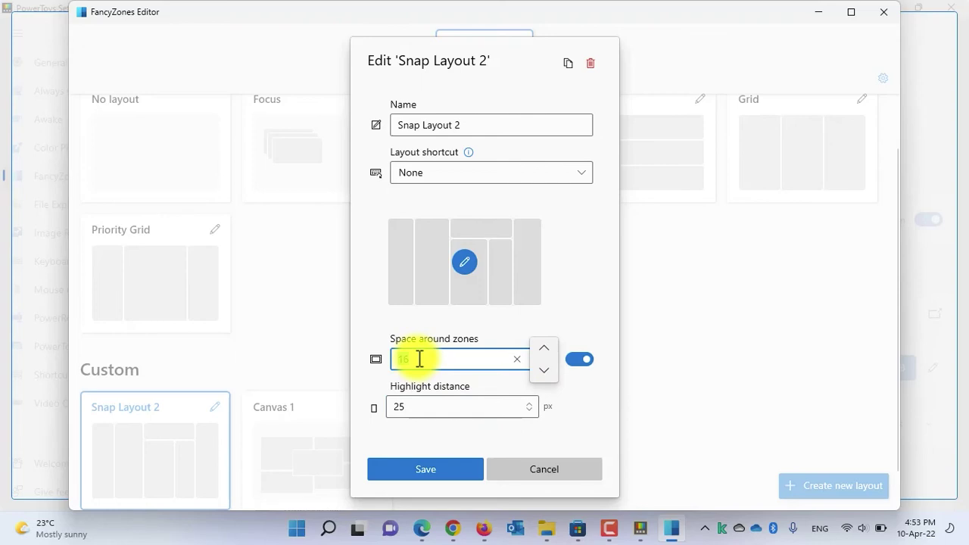
{"action": "key", "text": "BackSpace"}
{"action": "type", "text": "20"}
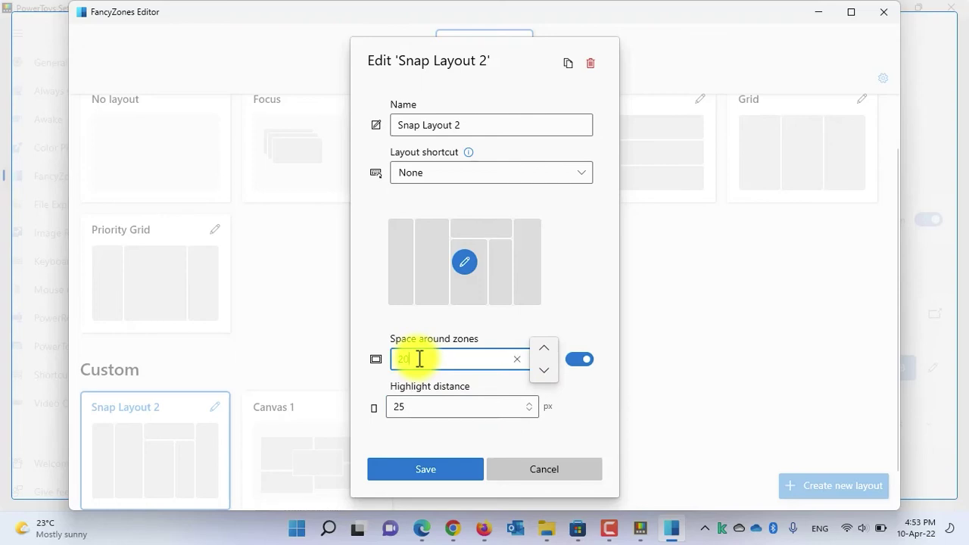
{"action": "left_click", "coordinate": [430, 476]}
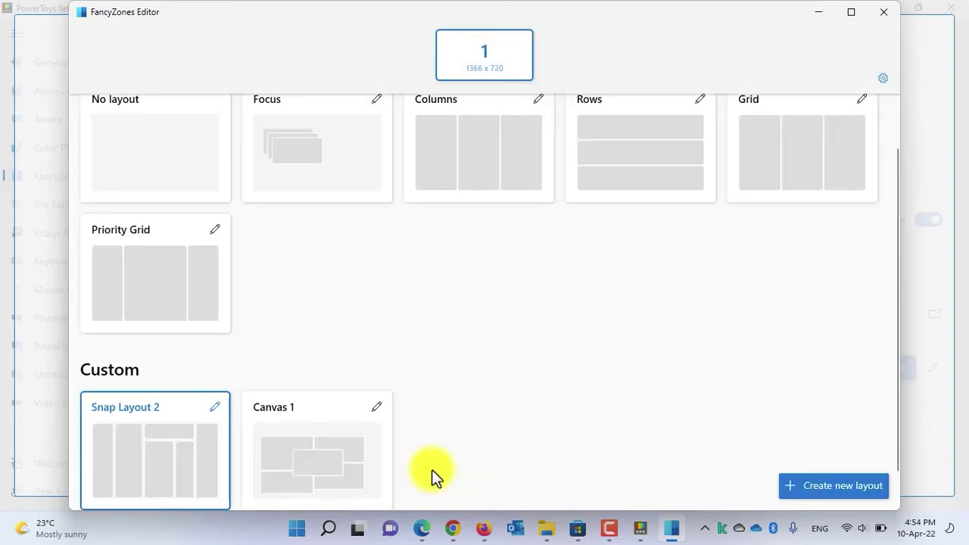
Close the FancyZones Editor and change the activation shortcut from Win+Shift+B to Win+Alt+N
{"action": "left_click", "coordinate": [883, 17]}
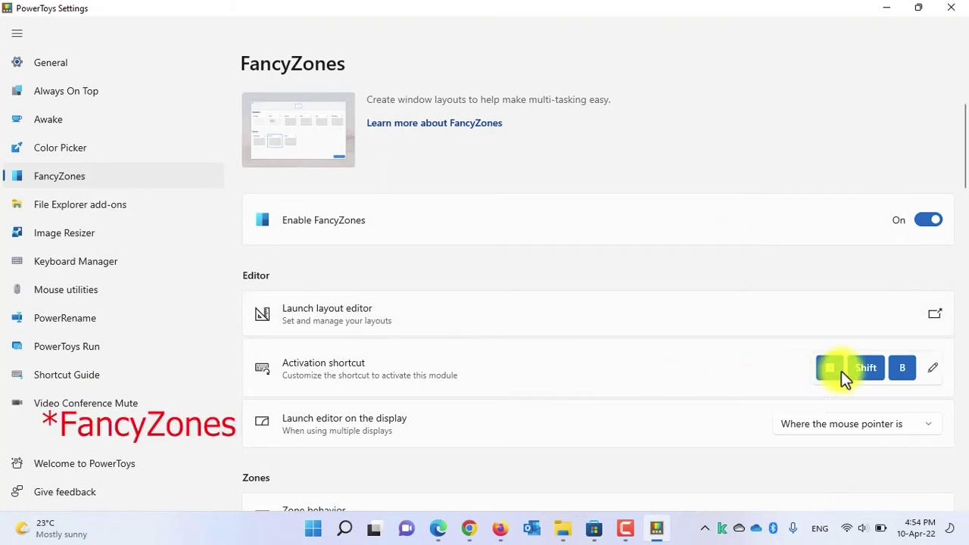
{"action": "left_click", "coordinate": [934, 369]}
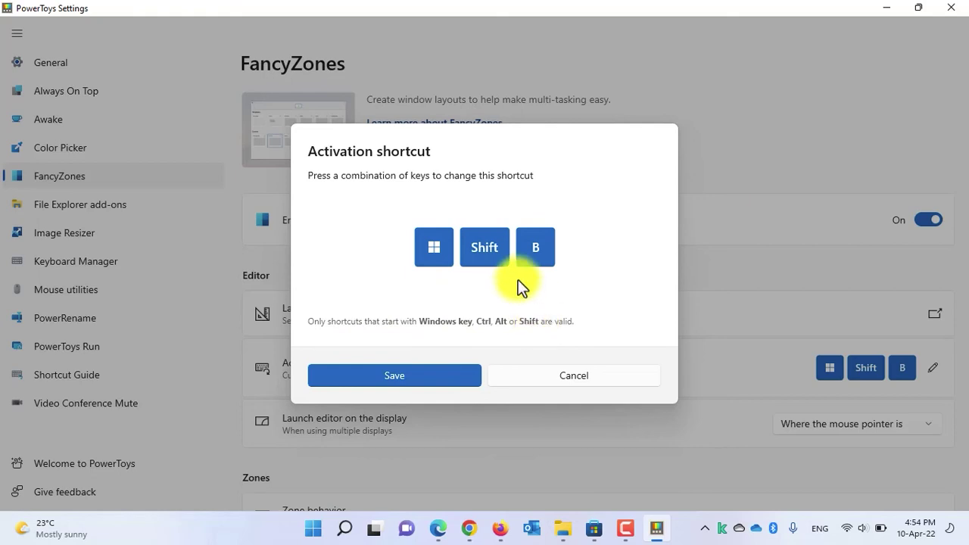
{"action": "key", "text": "super"}
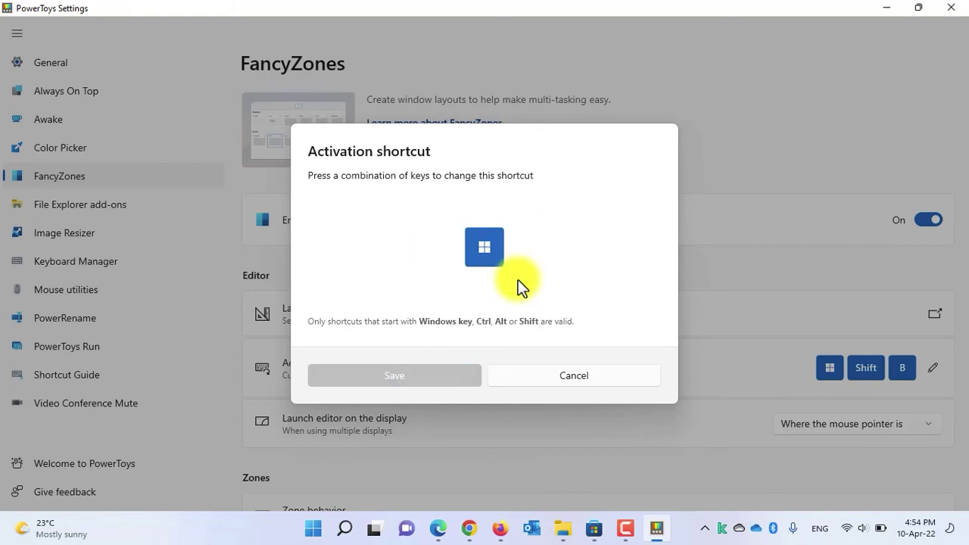
{"action": "key", "text": "super+alt"}
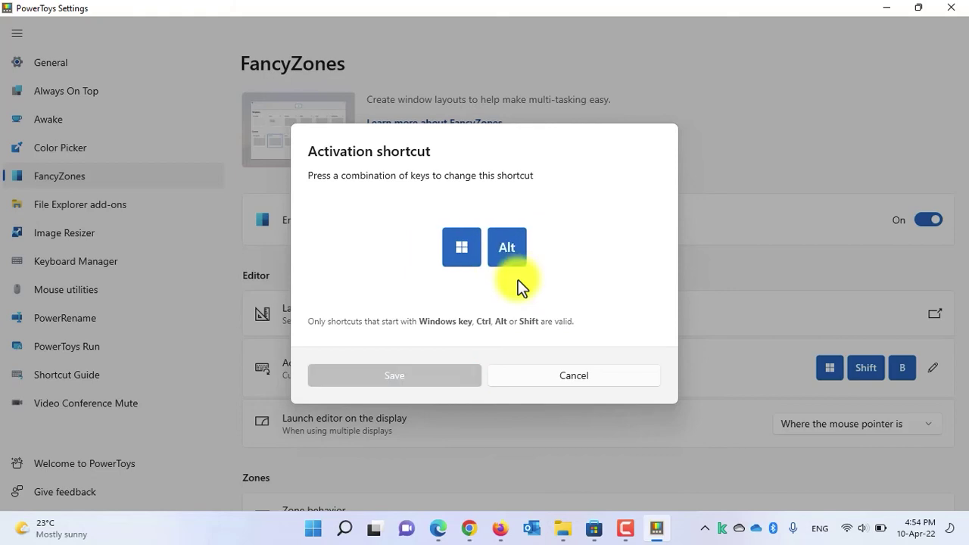
{"action": "key", "text": "super+alt+n"}
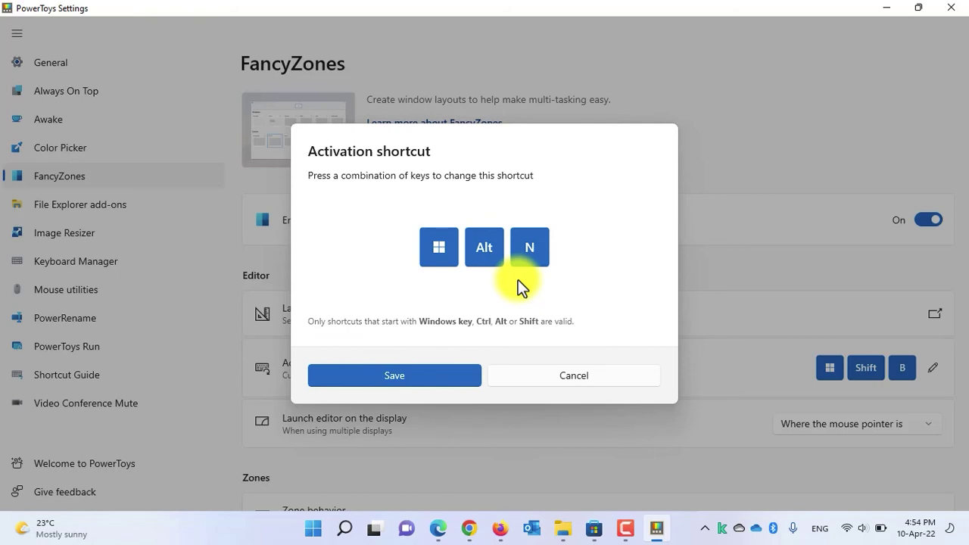
{"action": "left_click", "coordinate": [395, 384]}
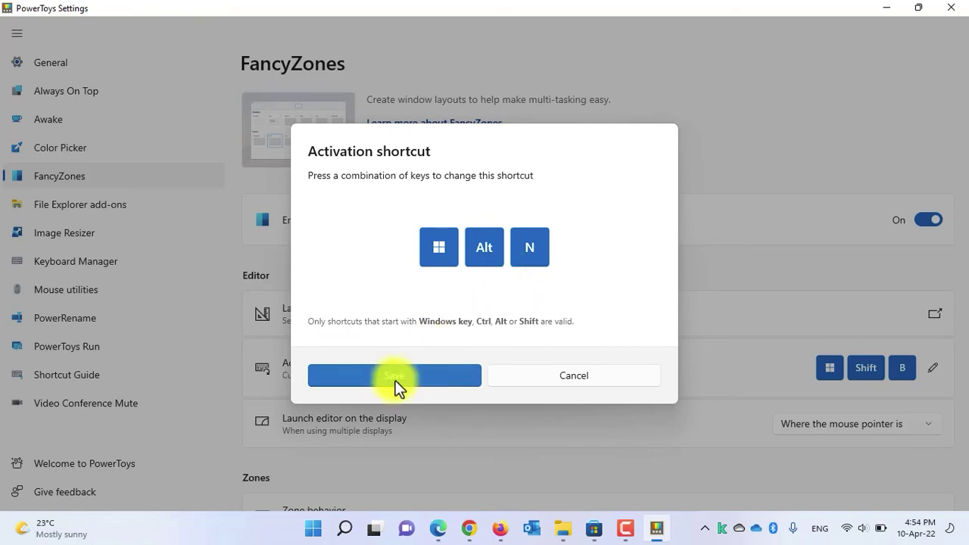
Switch zone appearance to Custom colors, keep zone numbers shown, and raise opacity to about 60%
{"action": "scroll", "coordinate": [395, 380], "scroll_direction": "down", "scroll_amount": 5}
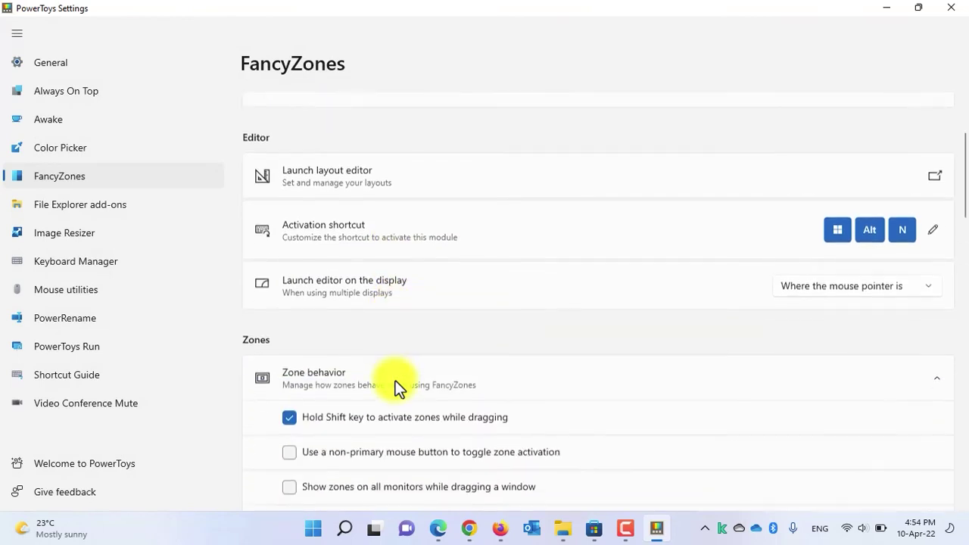
{"action": "scroll", "coordinate": [395, 380], "scroll_direction": "down", "scroll_amount": 3}
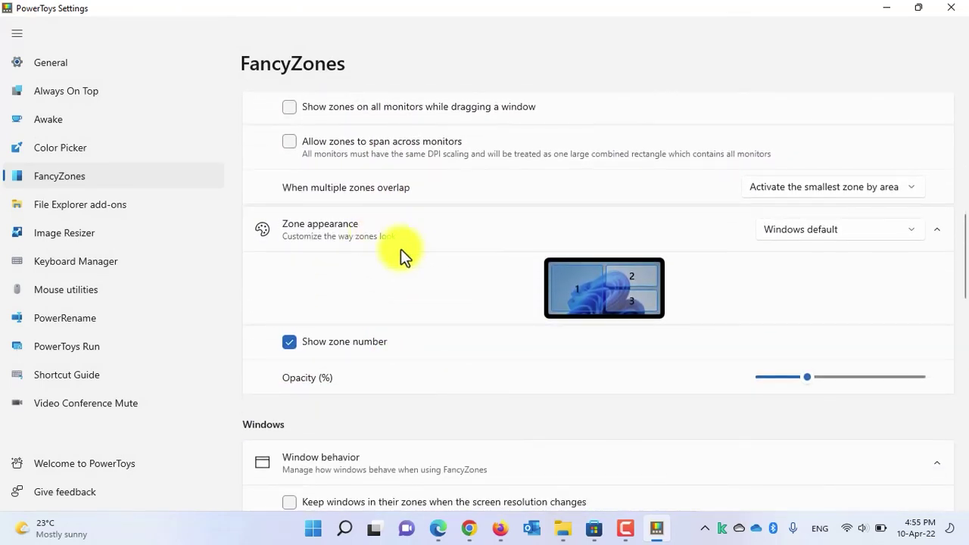
{"action": "left_click", "coordinate": [821, 228]}
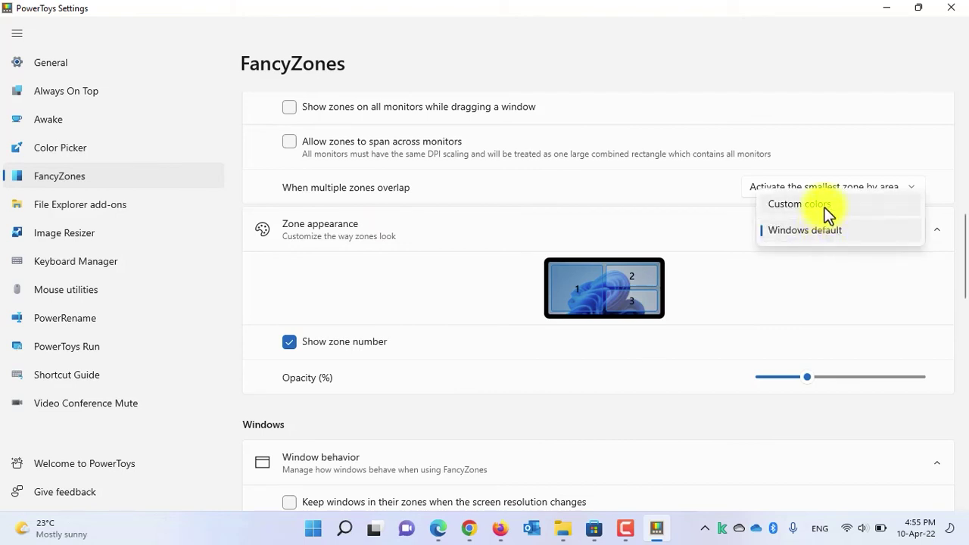
{"action": "left_click", "coordinate": [826, 208]}
{"action": "scroll", "coordinate": [361, 298], "scroll_direction": "down", "scroll_amount": 1}
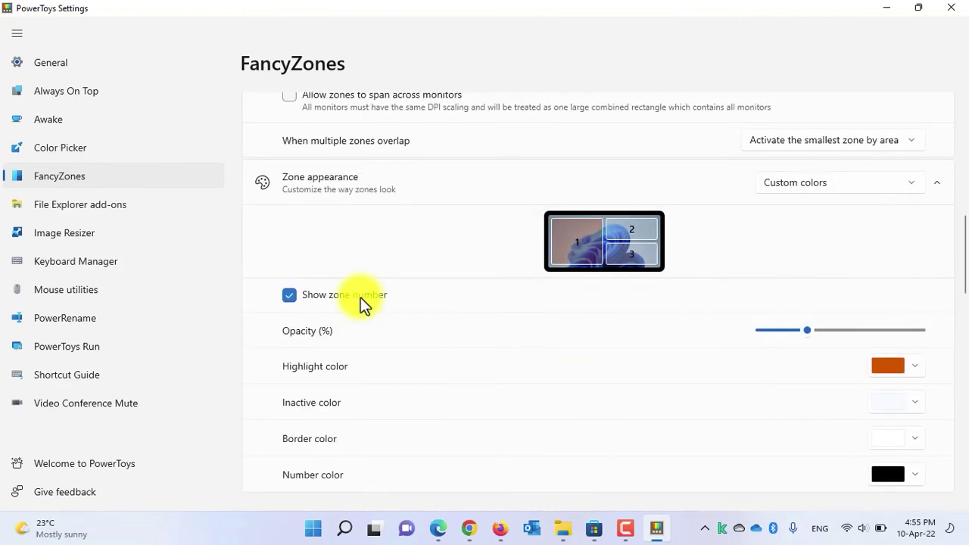
{"action": "left_click", "coordinate": [361, 298]}
{"action": "left_click", "coordinate": [360, 298]}
{"action": "left_click_drag", "start_coordinate": [815, 333], "coordinate": [845, 331]}
Make the highlight colour yellow-green and the inactive zone colour light purple
{"action": "scroll", "coordinate": [845, 330], "scroll_direction": "down", "scroll_amount": 2}
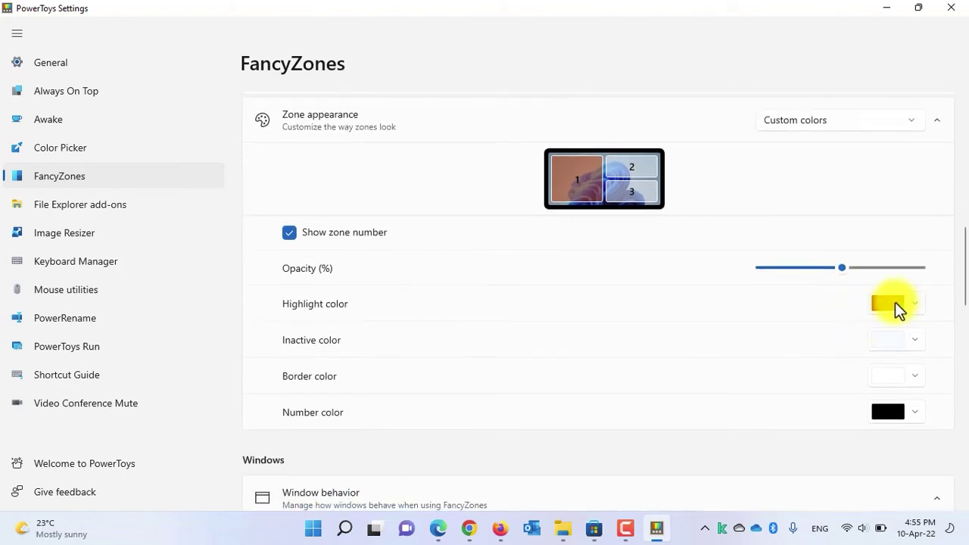
{"action": "left_click", "coordinate": [897, 302]}
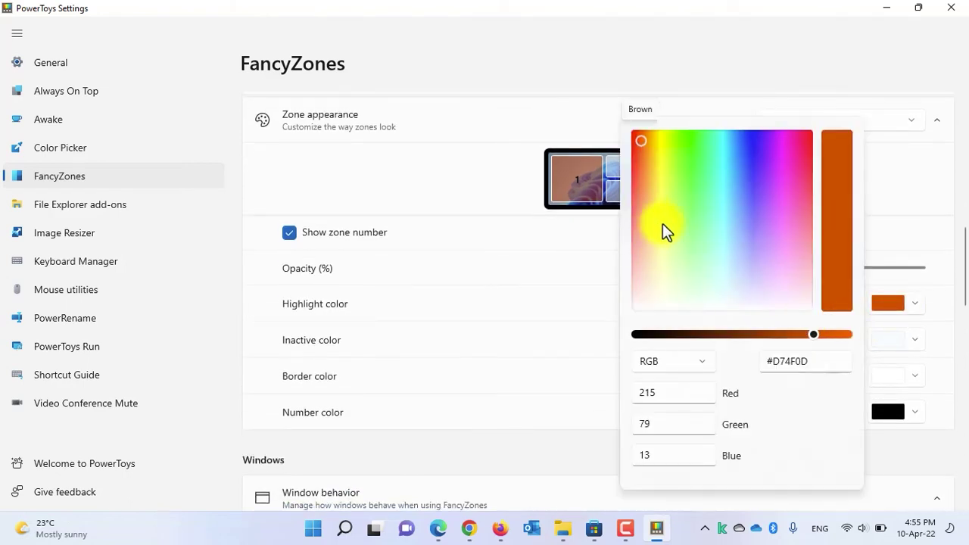
{"action": "left_click", "coordinate": [663, 223]}
{"action": "left_click", "coordinate": [911, 346]}
{"action": "left_click", "coordinate": [919, 338]}
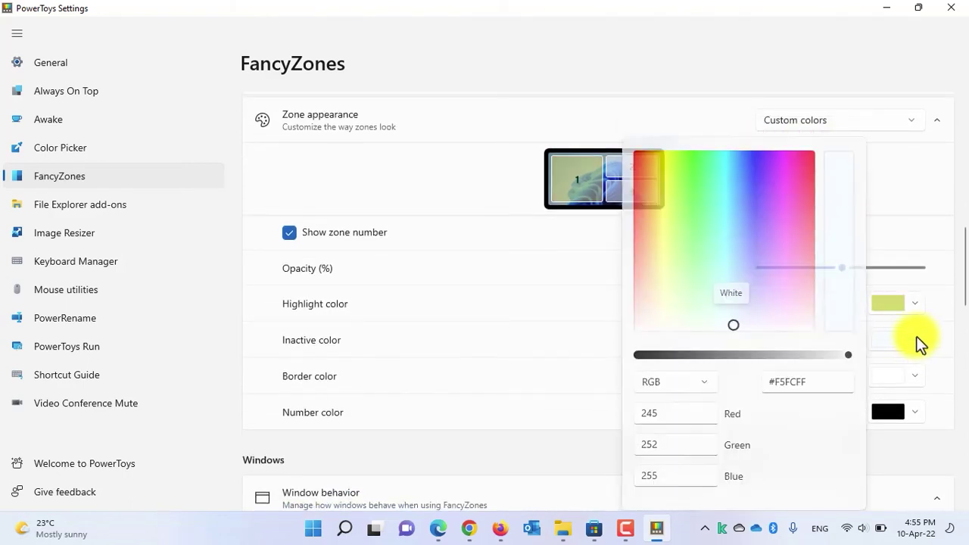
{"action": "left_click", "coordinate": [755, 247]}
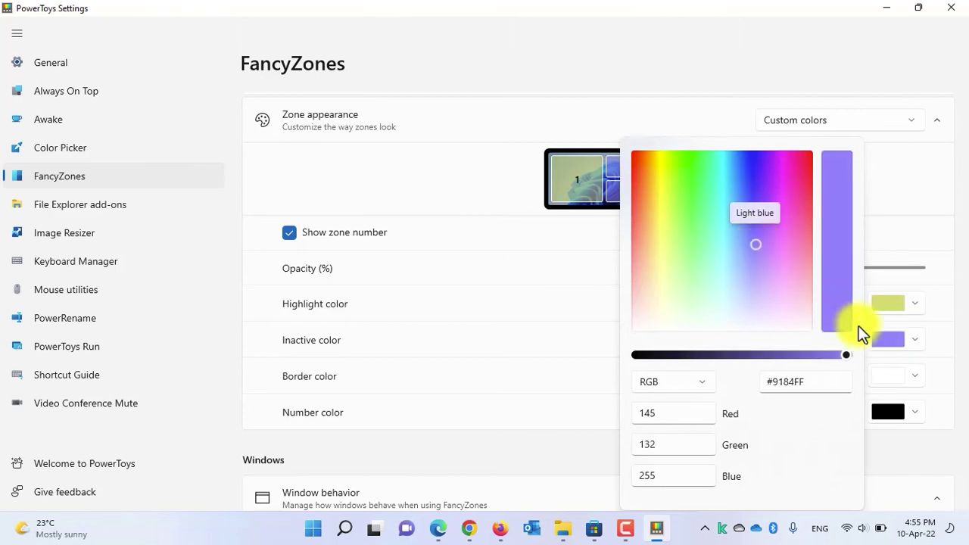
{"action": "left_click", "coordinate": [917, 379]}
Make the zone border colour red and the zone number colour vivid green
{"action": "left_click", "coordinate": [911, 377]}
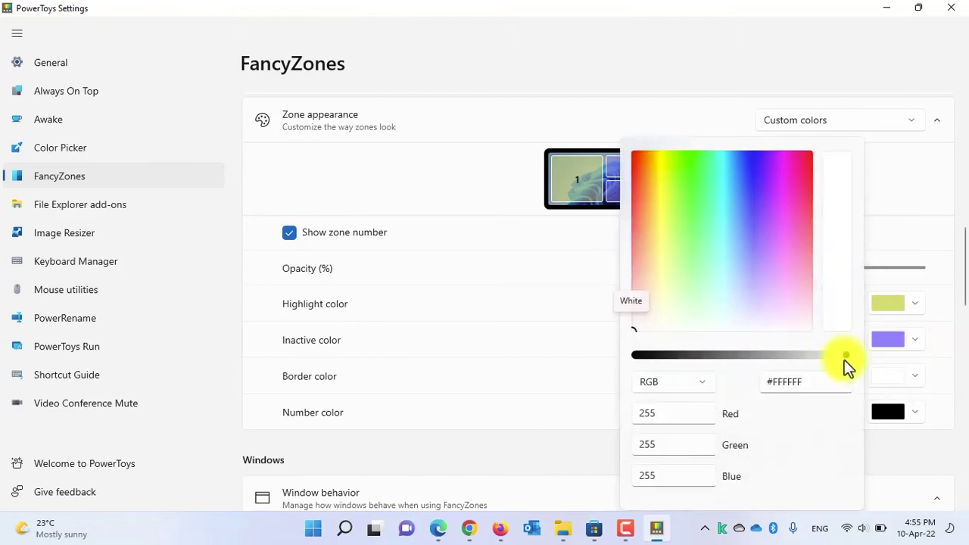
{"action": "left_click", "coordinate": [635, 204]}
{"action": "left_click", "coordinate": [921, 426]}
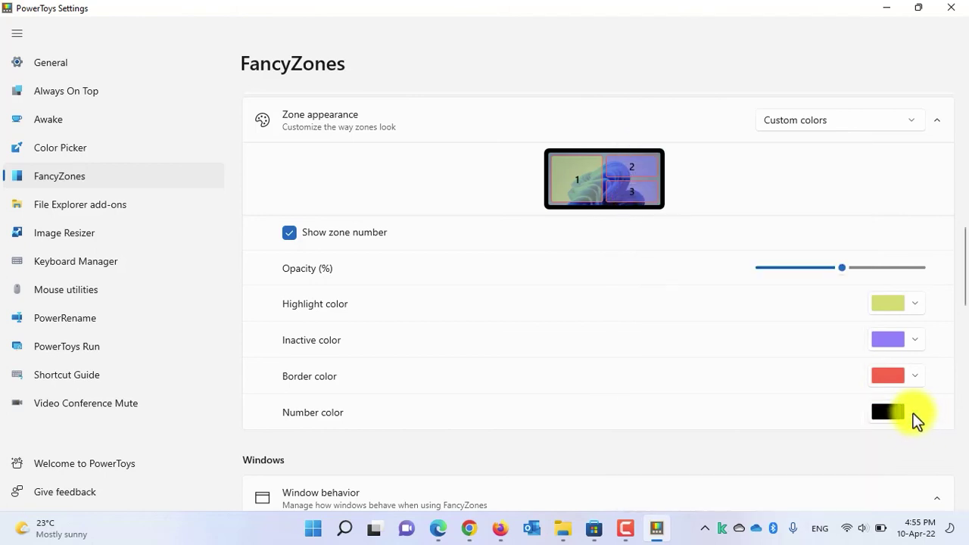
{"action": "left_click", "coordinate": [915, 418]}
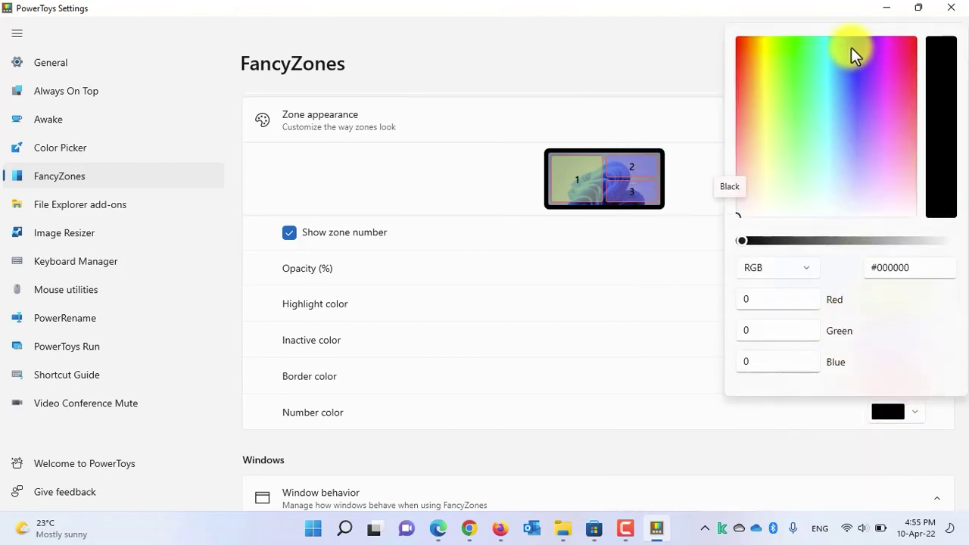
{"action": "left_click", "coordinate": [798, 45]}
{"action": "left_click", "coordinate": [951, 241]}
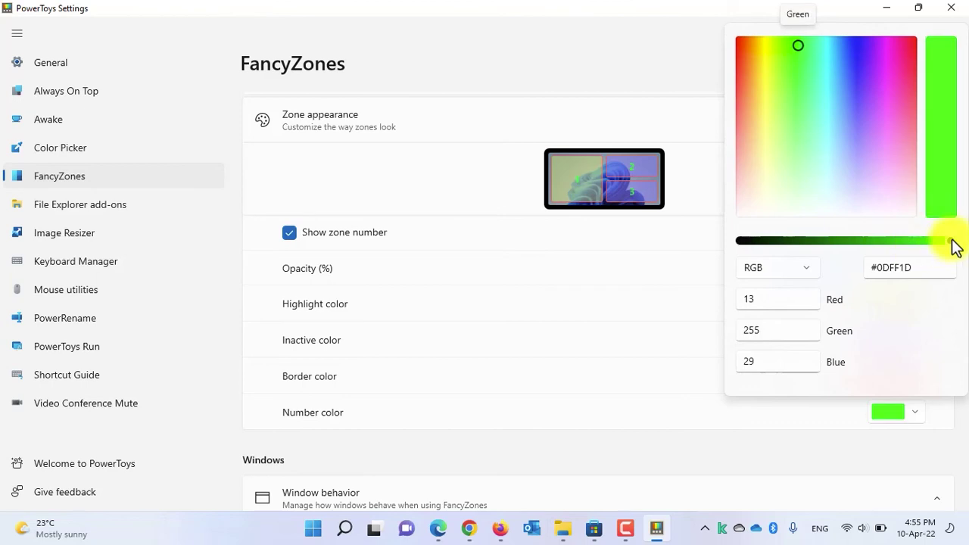
{"action": "left_click", "coordinate": [930, 422]}
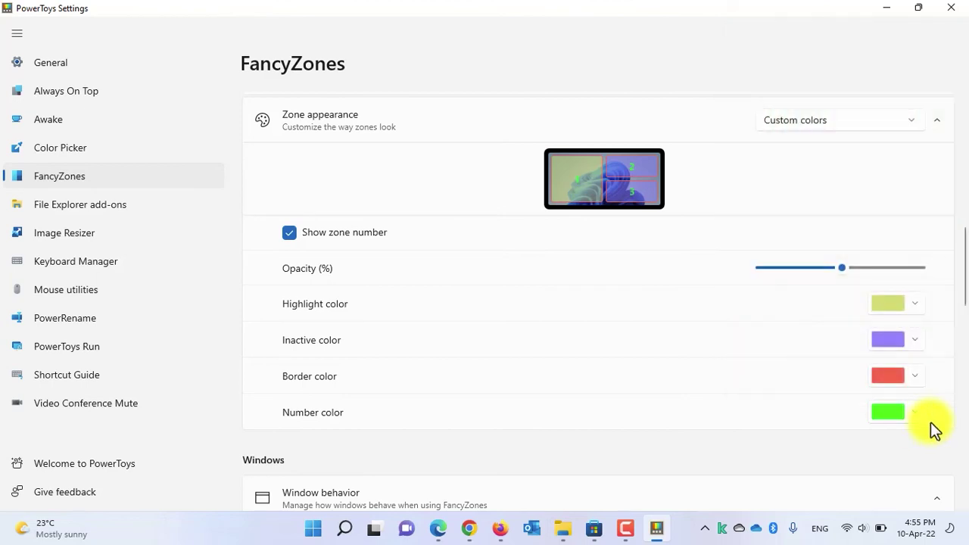
Cancel editing the Next window shortcut, keeping window-switching shortcuts unchanged, then minimize Settings
{"action": "scroll", "coordinate": [930, 422], "scroll_direction": "down", "scroll_amount": 5}
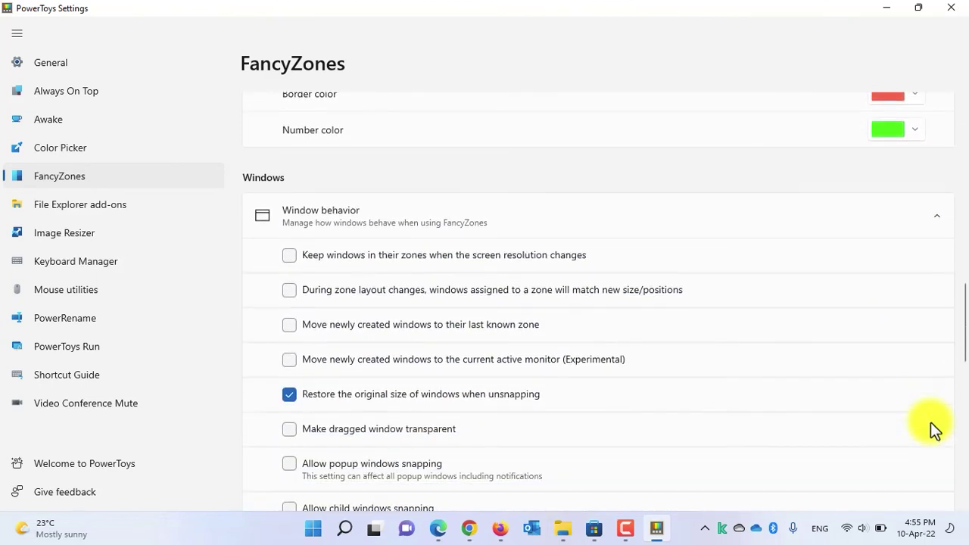
{"action": "scroll", "coordinate": [930, 421], "scroll_direction": "down", "scroll_amount": 1}
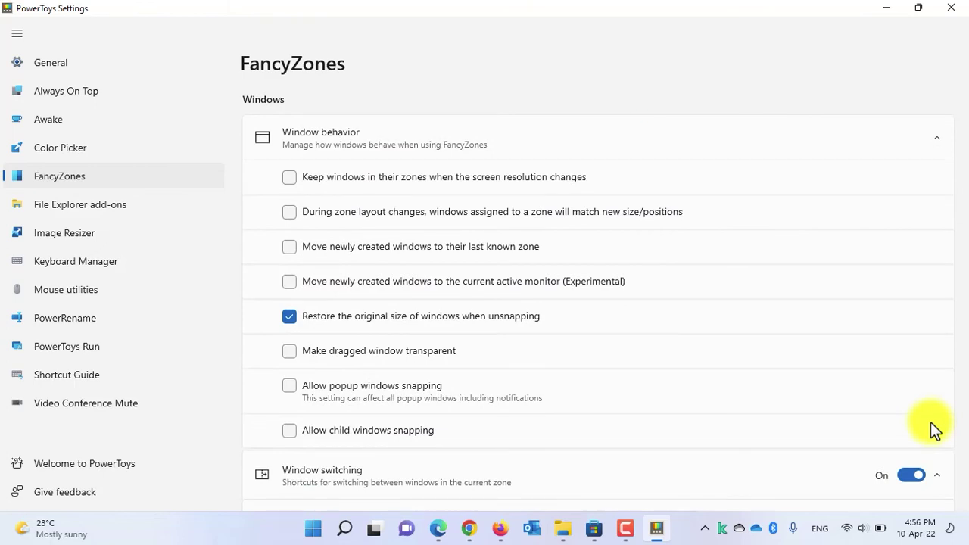
{"action": "scroll", "coordinate": [930, 421], "scroll_direction": "down", "scroll_amount": 4}
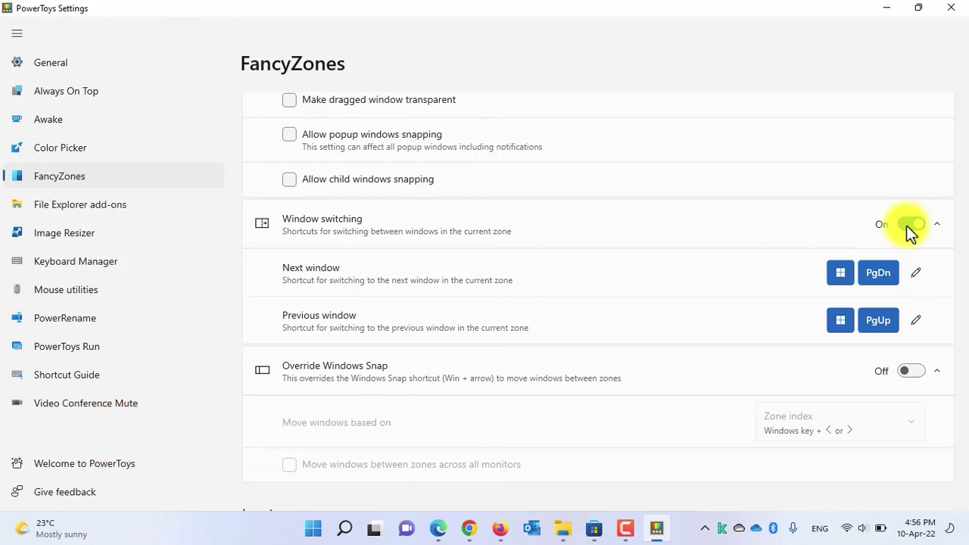
{"action": "left_click", "coordinate": [918, 272]}
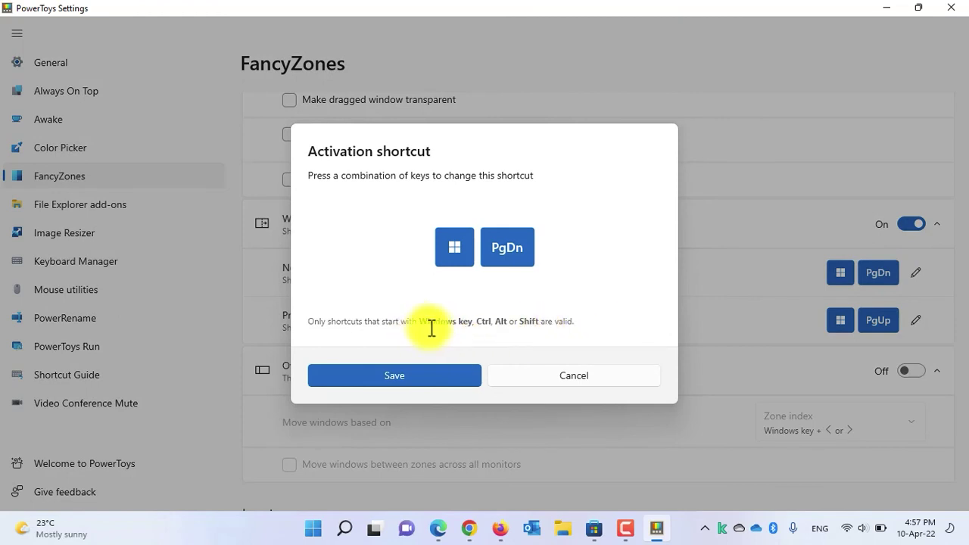
{"action": "left_click", "coordinate": [577, 374]}
{"action": "left_click", "coordinate": [886, 8]}
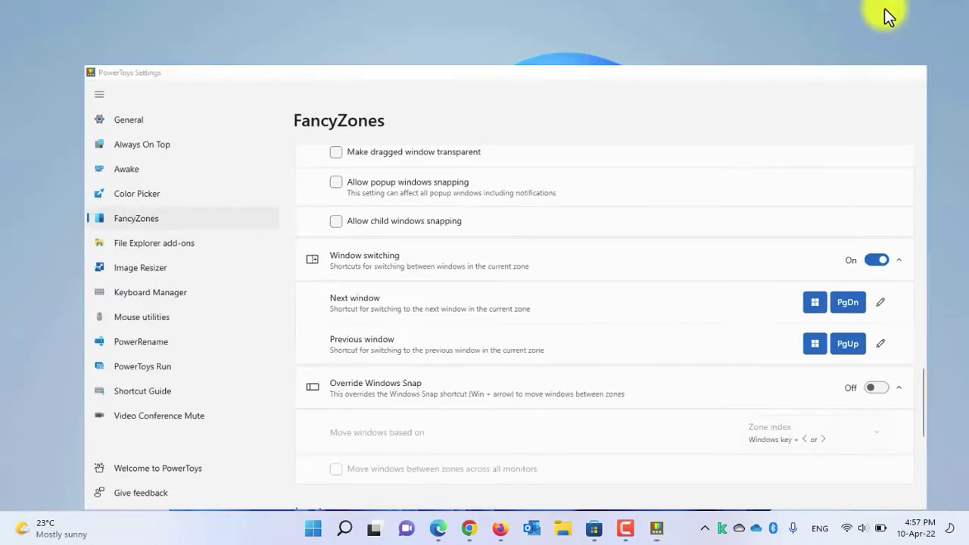
Open a This PC Explorer window, then turn on Override Windows Snap and minimize Settings
{"action": "left_click", "coordinate": [563, 528]}
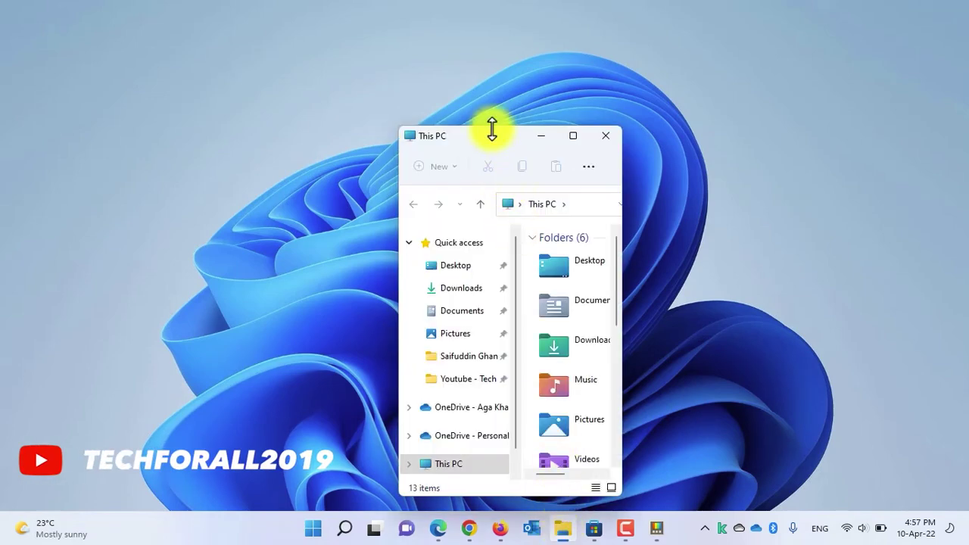
{"action": "left_click_drag", "start_coordinate": [492, 131], "coordinate": [476, 162]}
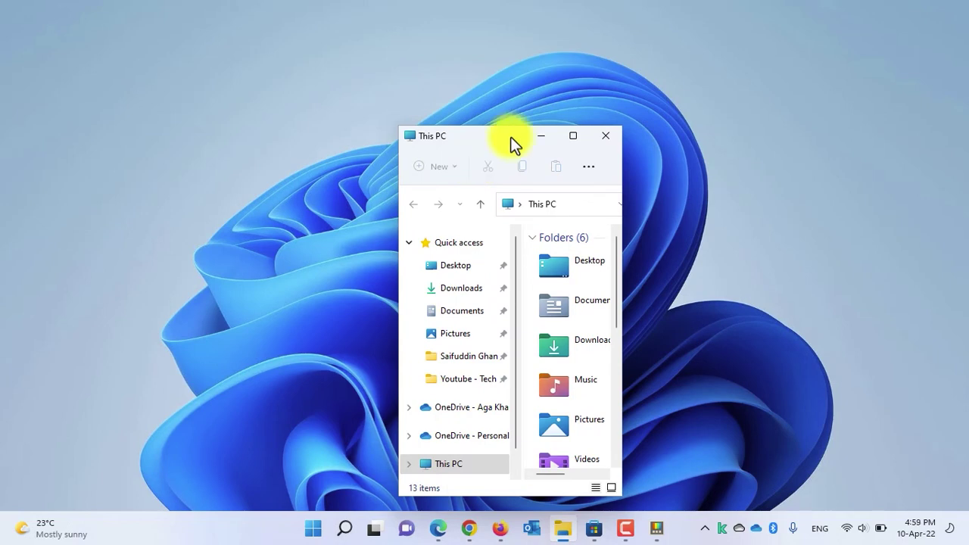
{"action": "left_click", "coordinate": [657, 530]}
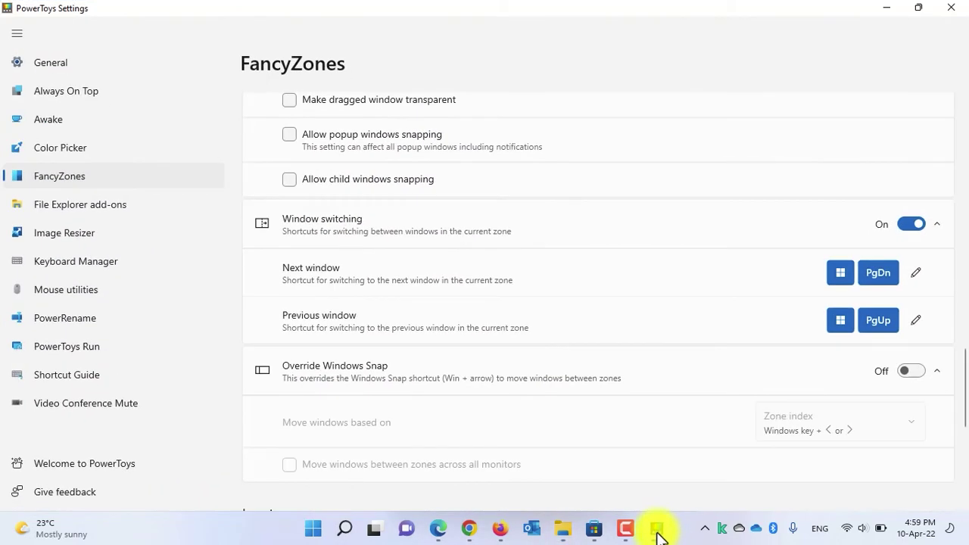
{"action": "left_click", "coordinate": [907, 371]}
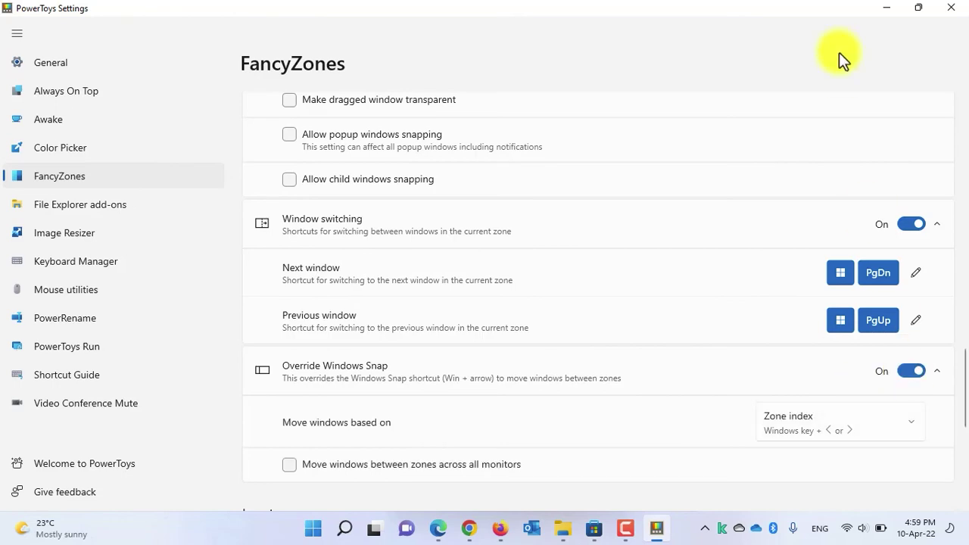
{"action": "left_click", "coordinate": [883, 7]}
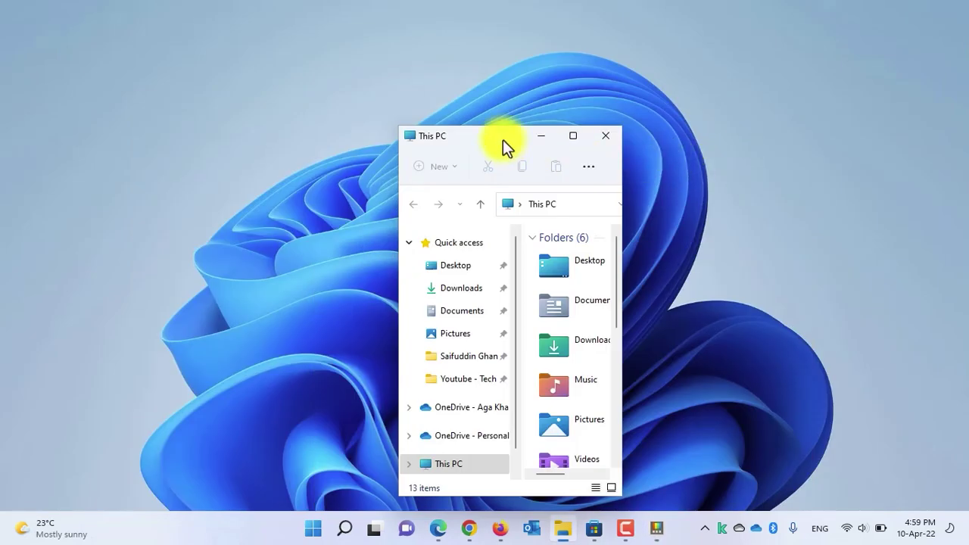
Shuffle the This PC window between zones with Win+Left/Right until it lands in the narrow right zone
{"action": "key", "text": "super+Right"}
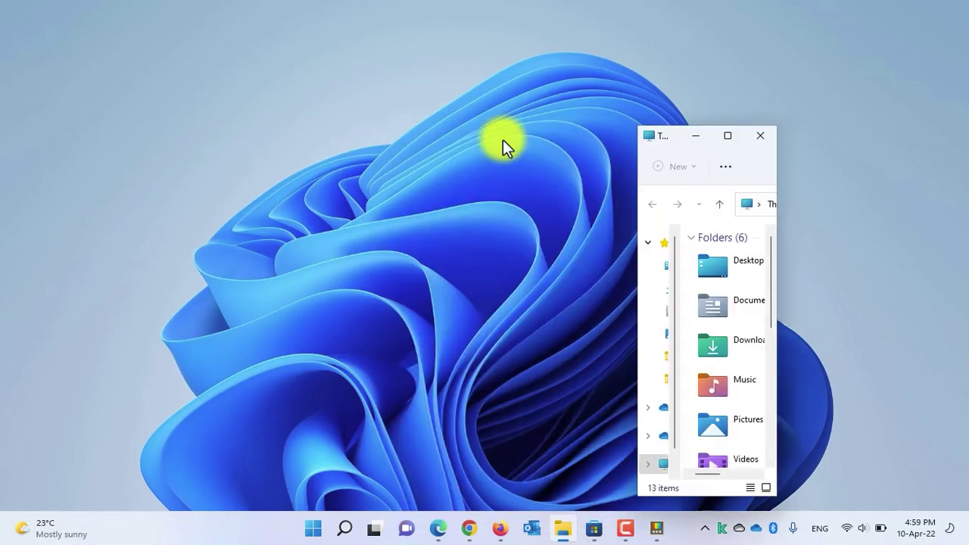
{"action": "key", "text": "super+Left"}
{"action": "key", "text": "super+Left"}
{"action": "key", "text": "super+Left"}
{"action": "key", "text": "super+Left"}
{"action": "key", "text": "super+Left"}
{"action": "key", "text": "super+Left"}
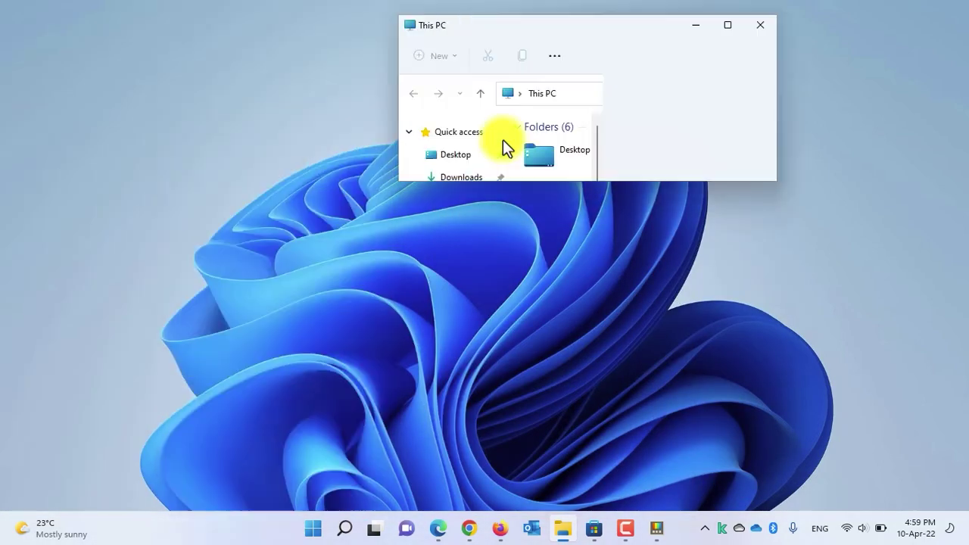
{"action": "key", "text": "super+Right"}
{"action": "key", "text": "super+Left"}
{"action": "key", "text": "super+Left"}
{"action": "key", "text": "super+Left"}
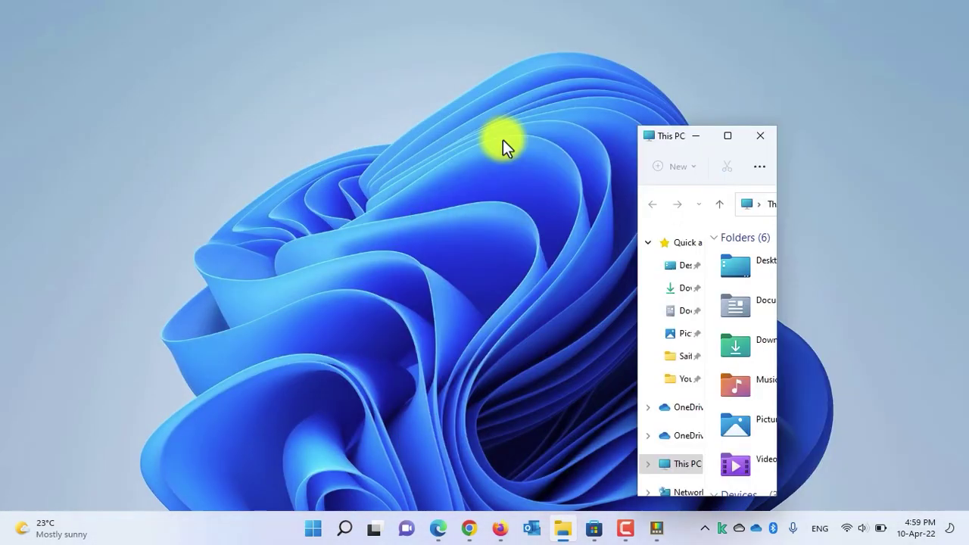
{"action": "key", "text": "super+Left"}
{"action": "key", "text": "super+Right"}
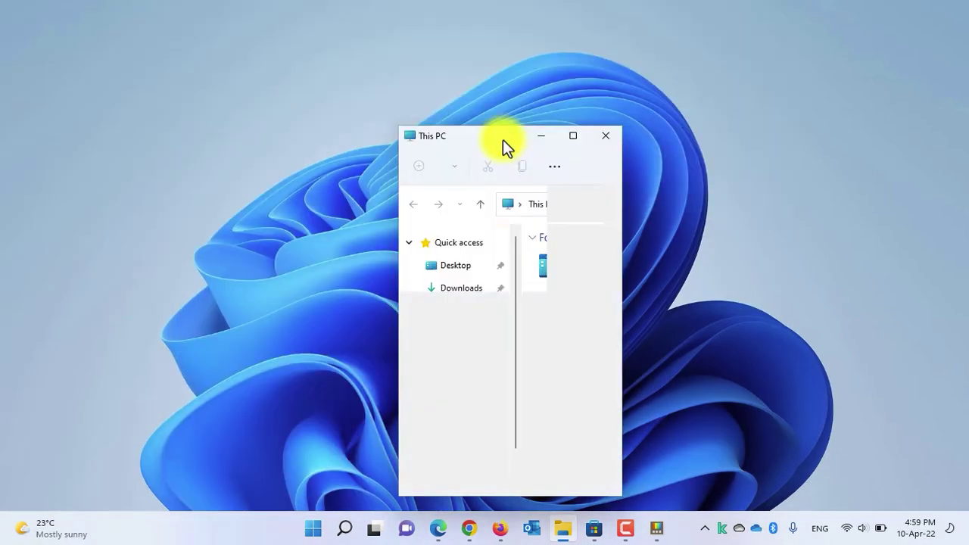
{"action": "key", "text": "super+Right"}
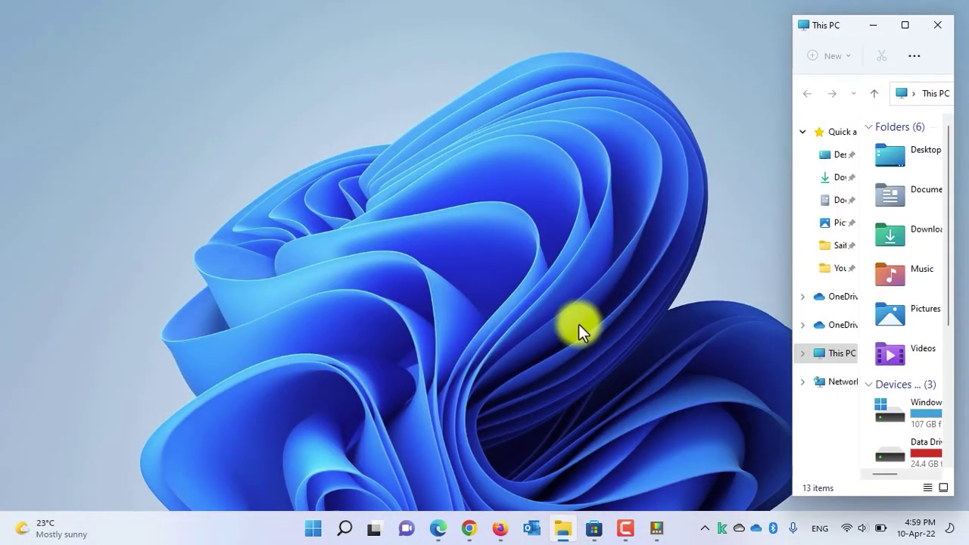
Enter chrome.exe in the FancyZones Excluded apps box
{"action": "left_click", "coordinate": [655, 528]}
{"action": "scroll", "coordinate": [643, 485], "scroll_direction": "down", "scroll_amount": 5}
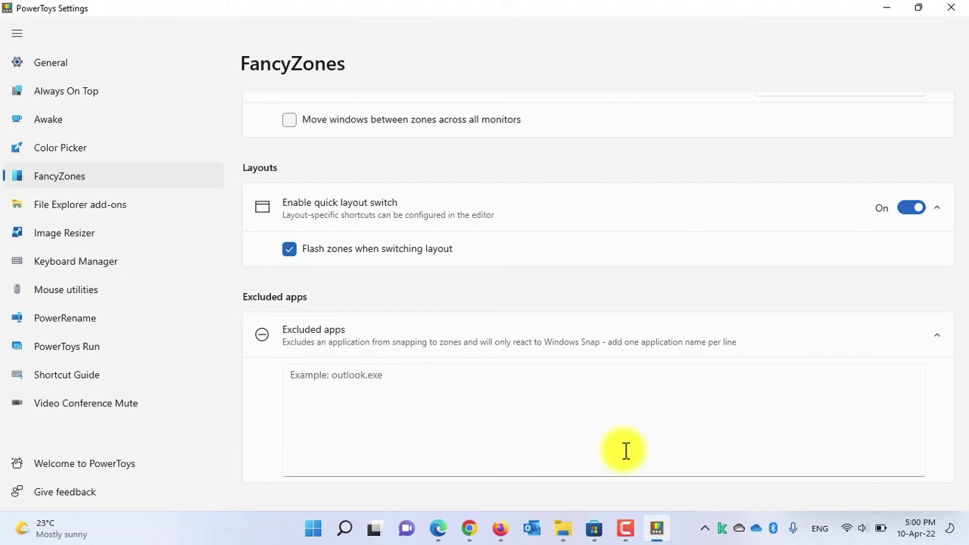
{"action": "left_click", "coordinate": [626, 450]}
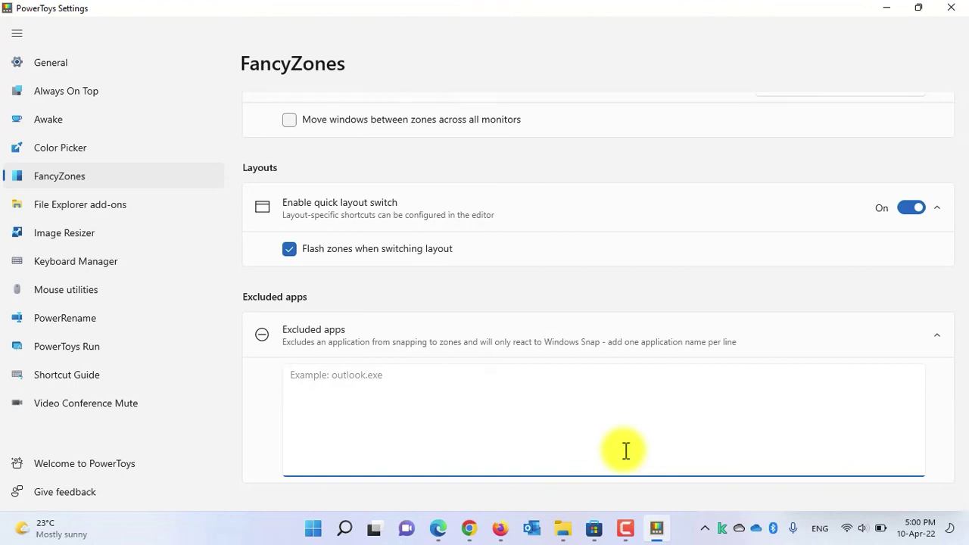
{"action": "type", "text": "chrome.exe"}
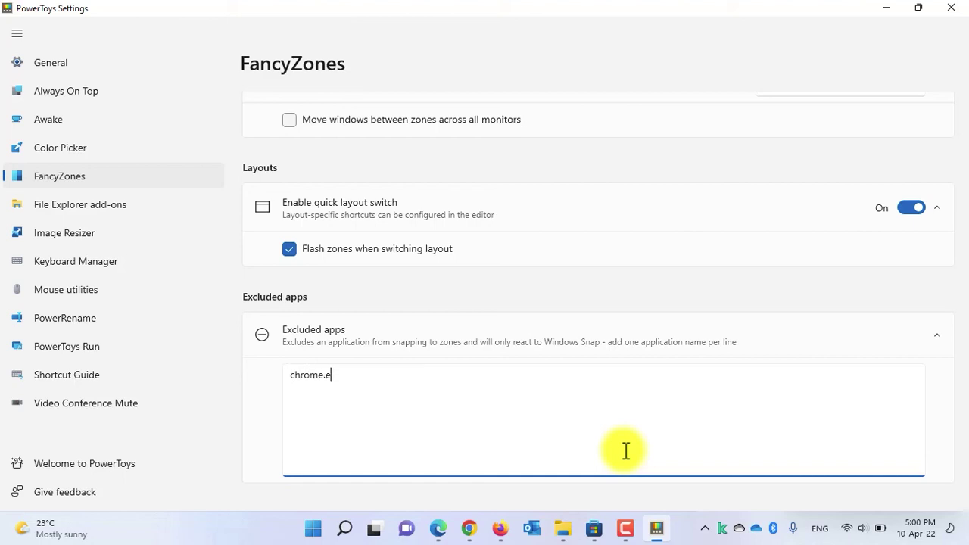